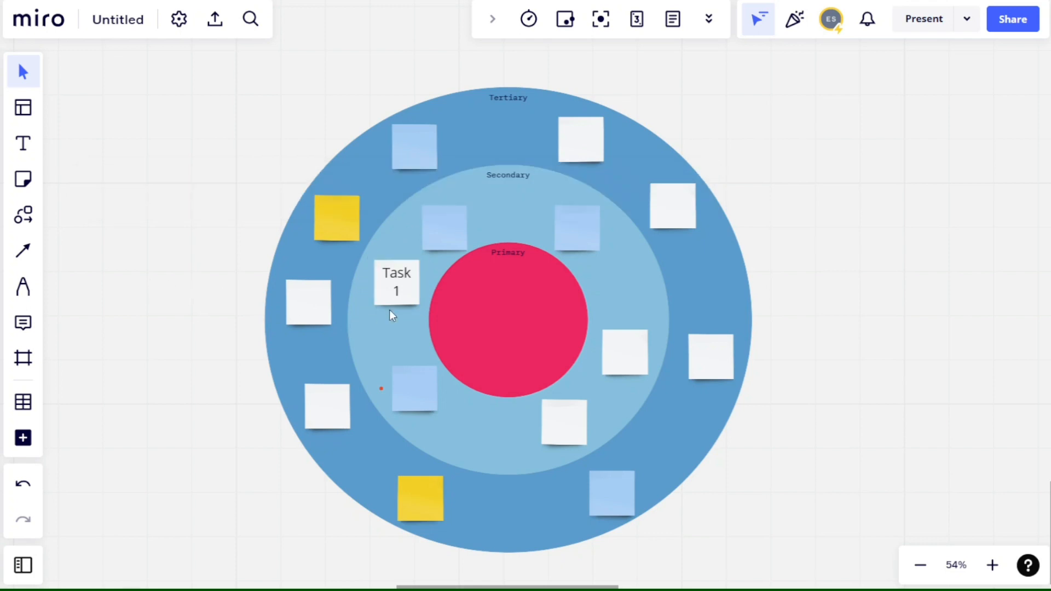
Move the Task 1 sticky note into the Primary circle and send a heart and a thumbs-up reaction.
left_click_drag(395, 299, 508, 324)
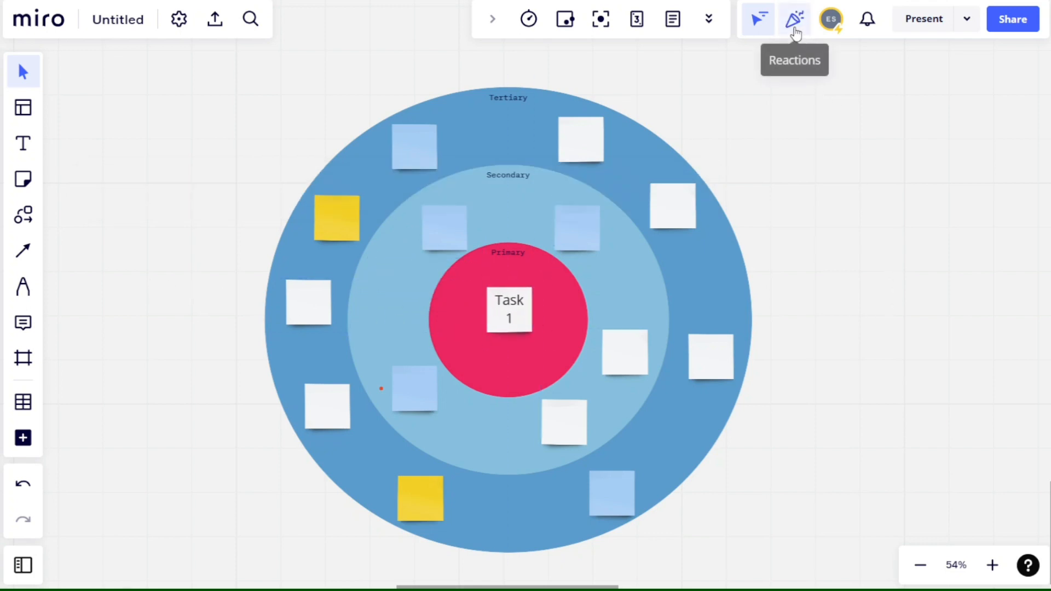
left_click(795, 22)
left_click(830, 78)
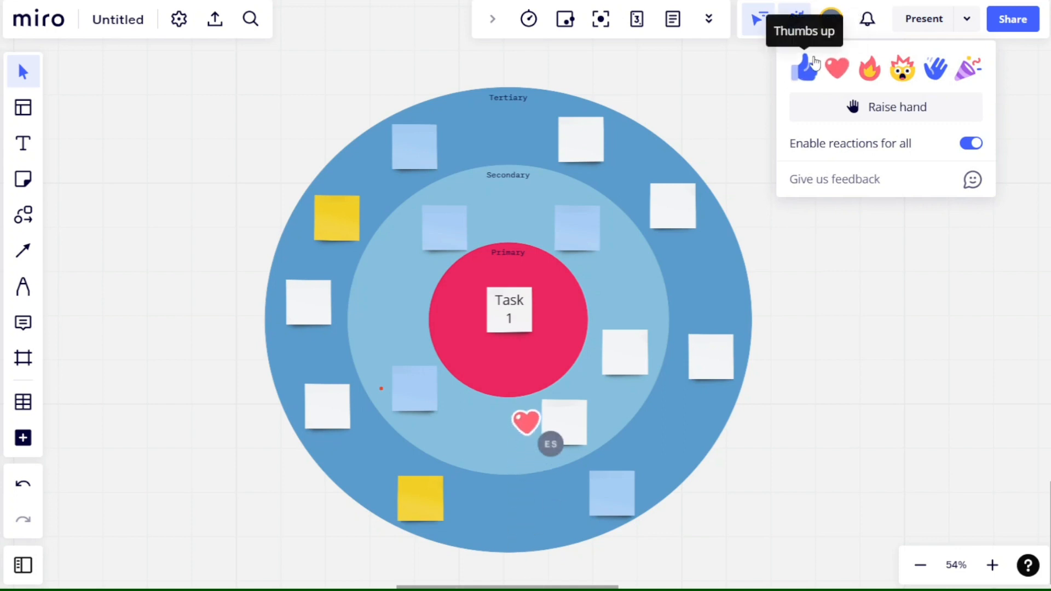
left_click(809, 77)
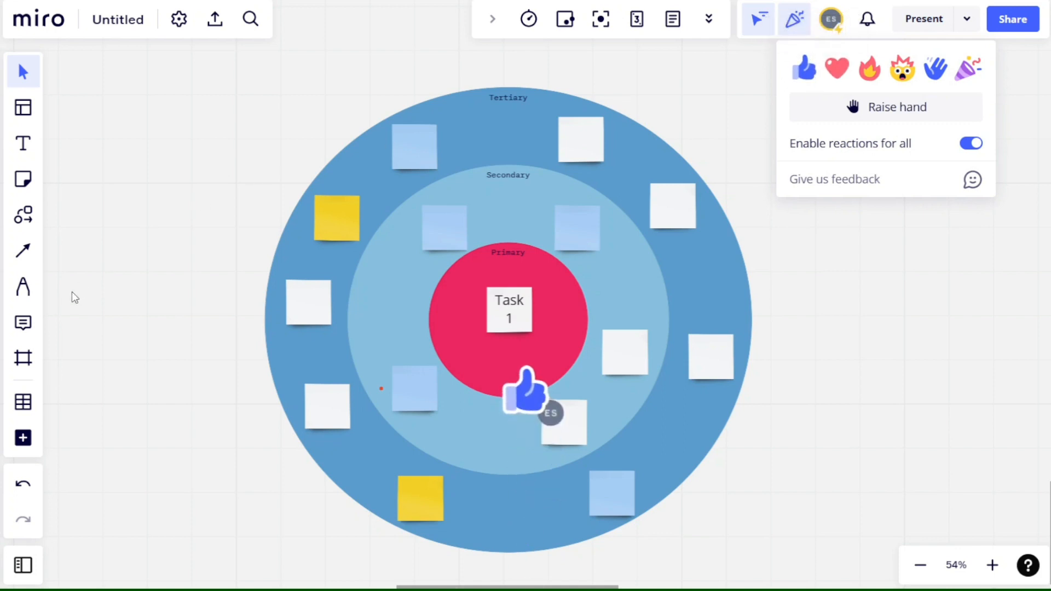
Add the comment "ok" to the empty area beside the circle diagram.
left_click(27, 333)
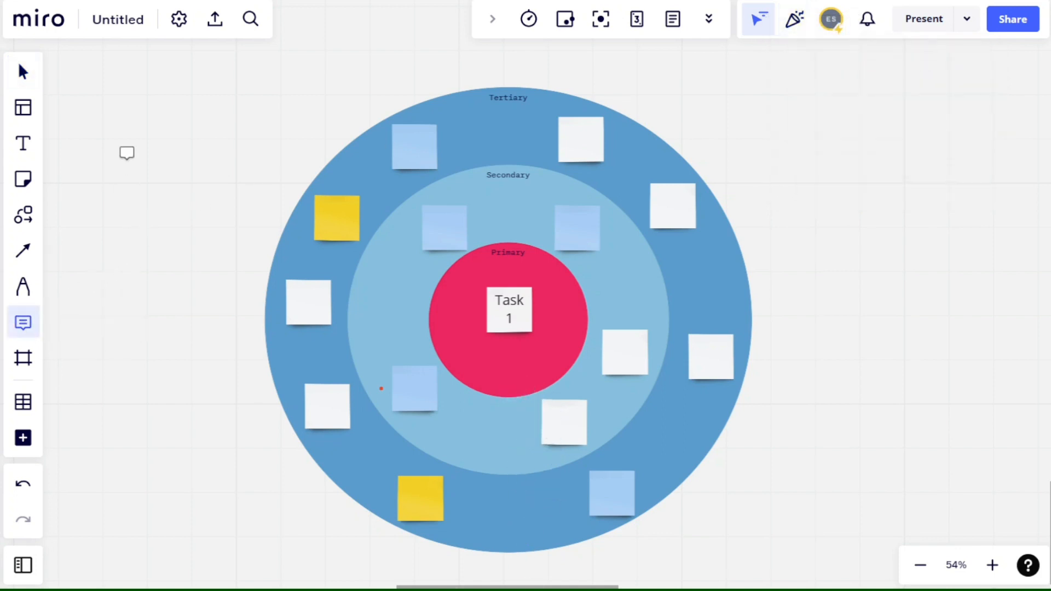
left_click(126, 160)
type("ok")
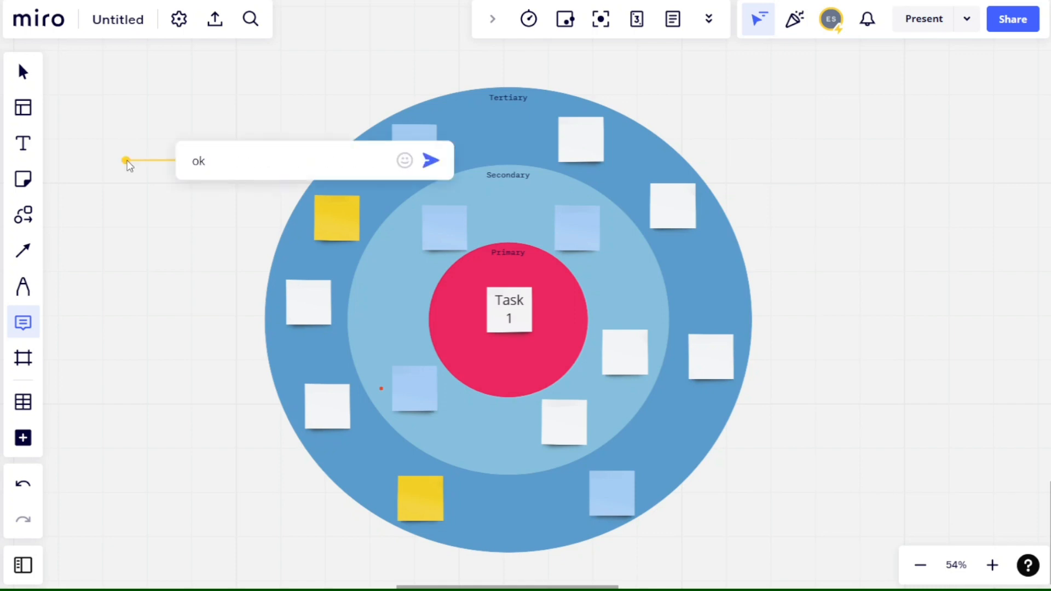
key("Return")
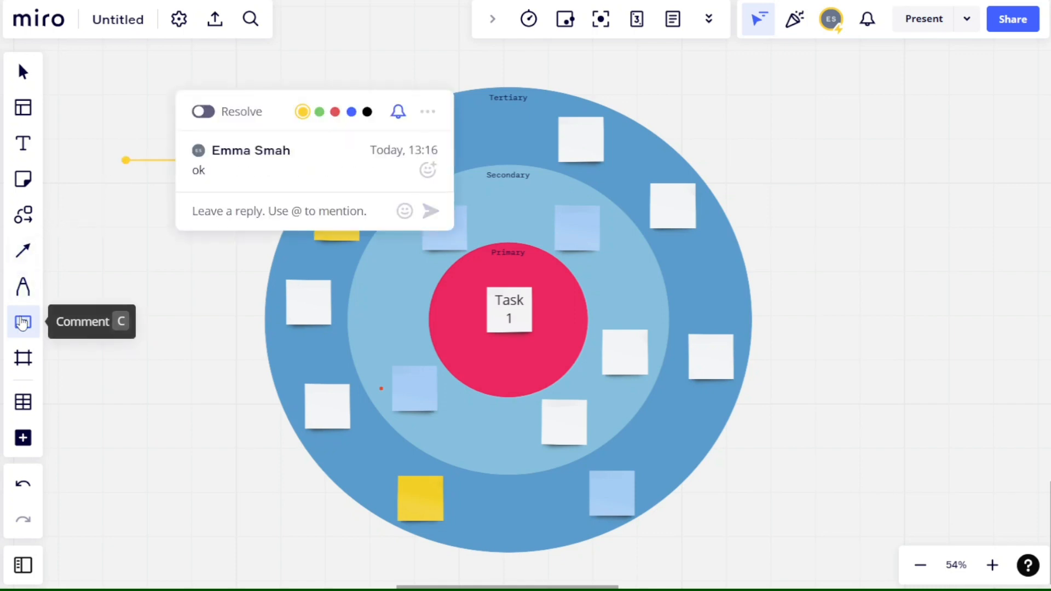
View the pen tools and the diagramming shape library.
left_click(23, 285)
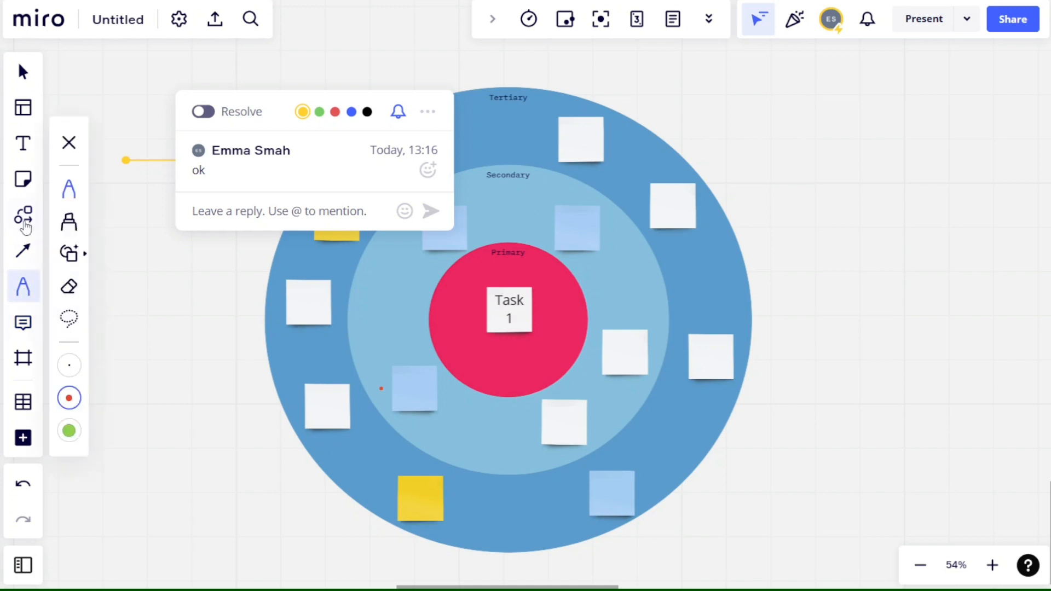
left_click(23, 218)
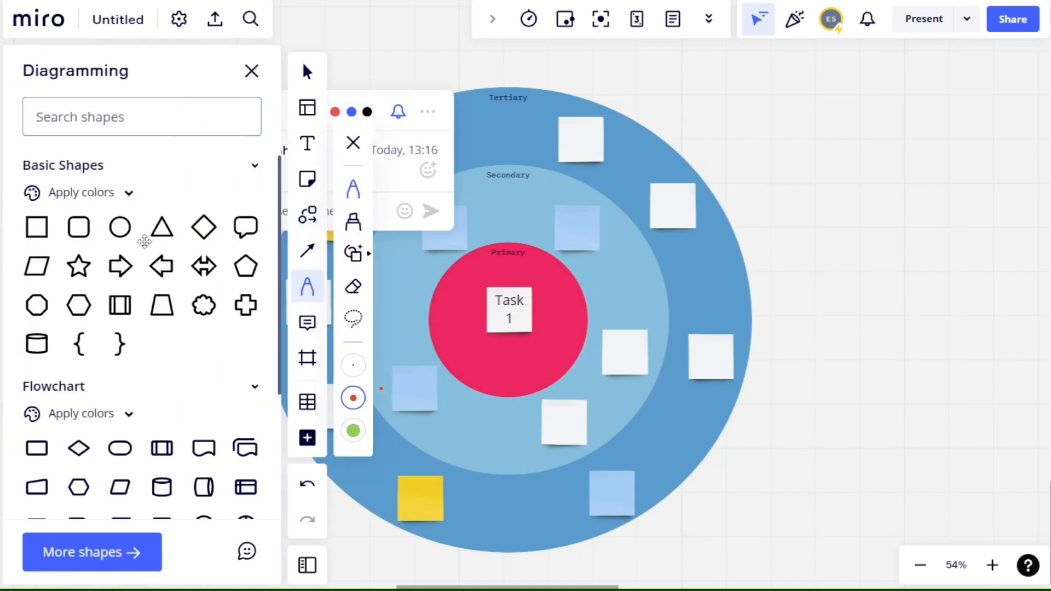
left_click(221, 28)
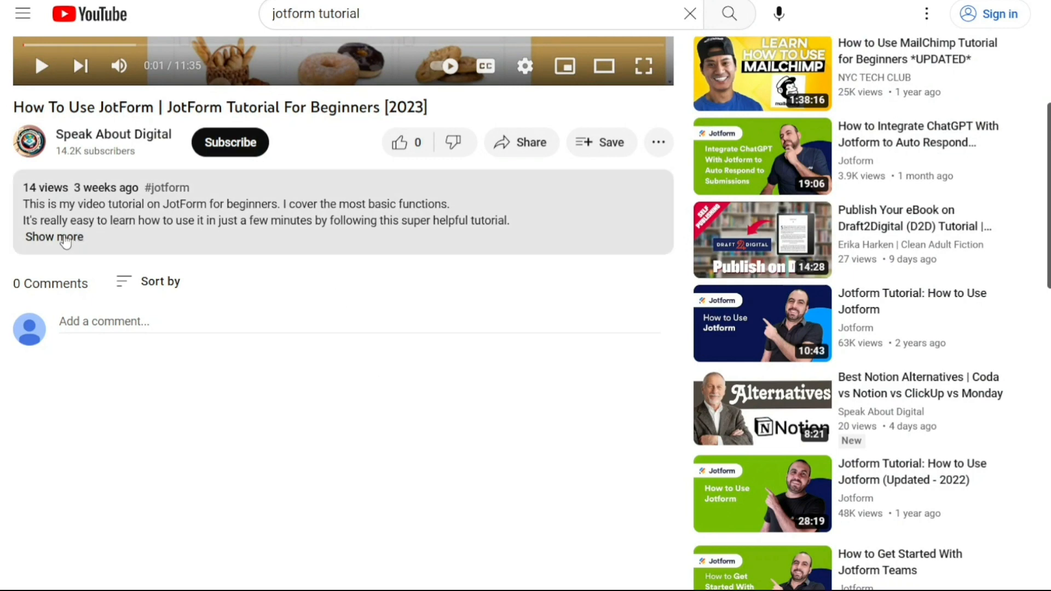
Switch to YouTube and expand the description of the JotForm tutorial video.
left_click(65, 237)
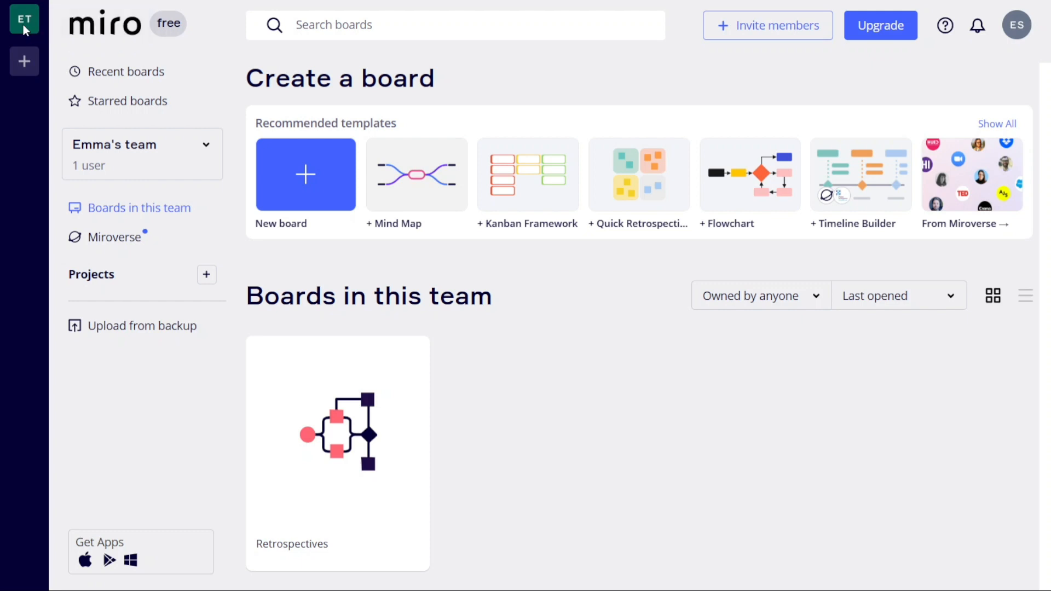
On the Miro dashboard, view the options for joining or creating a team, and close them without creating one.
left_click(26, 63)
left_click(432, 375)
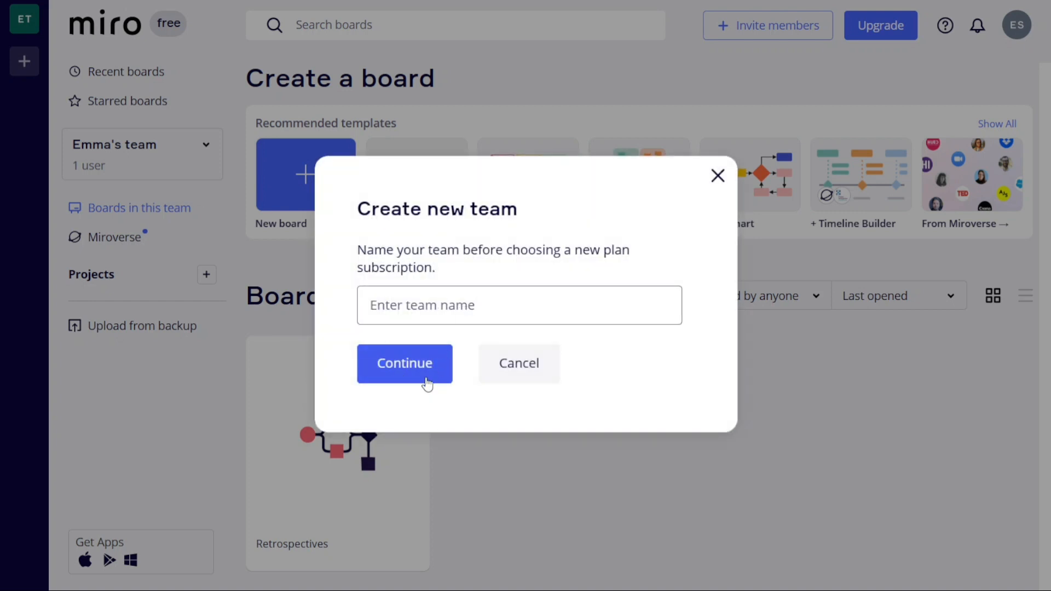
left_click(517, 376)
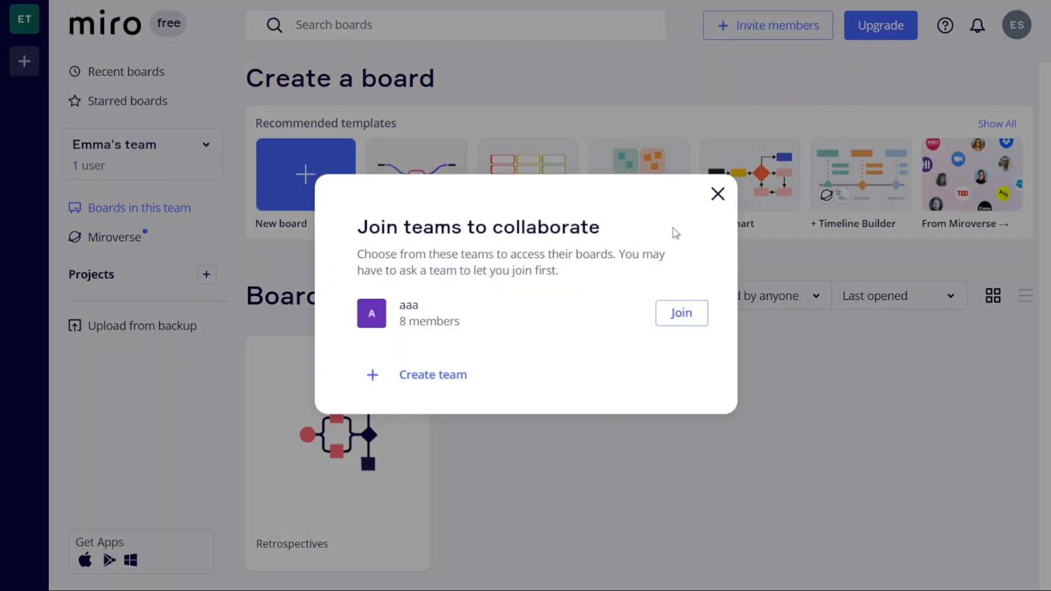
left_click(717, 194)
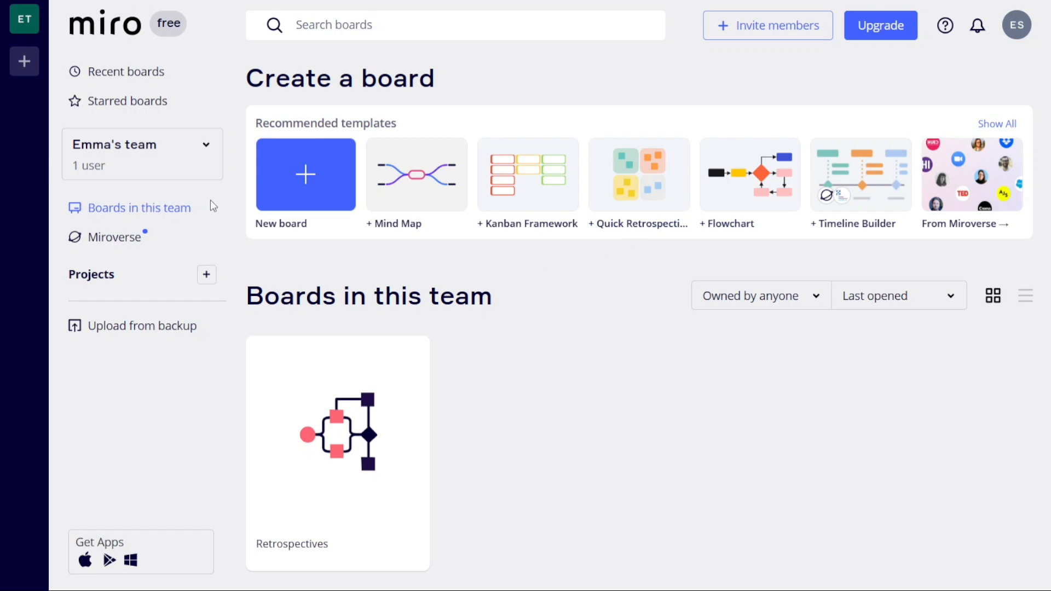
Browse the recent, starred and team boards, viewing the team boards as a list and as a grid.
left_click(153, 73)
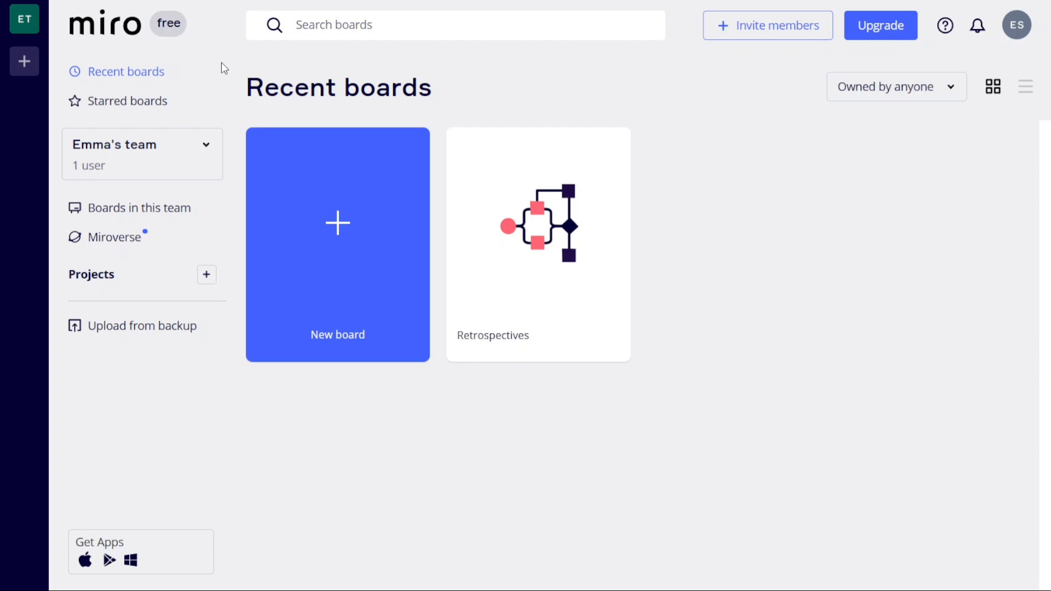
left_click(137, 100)
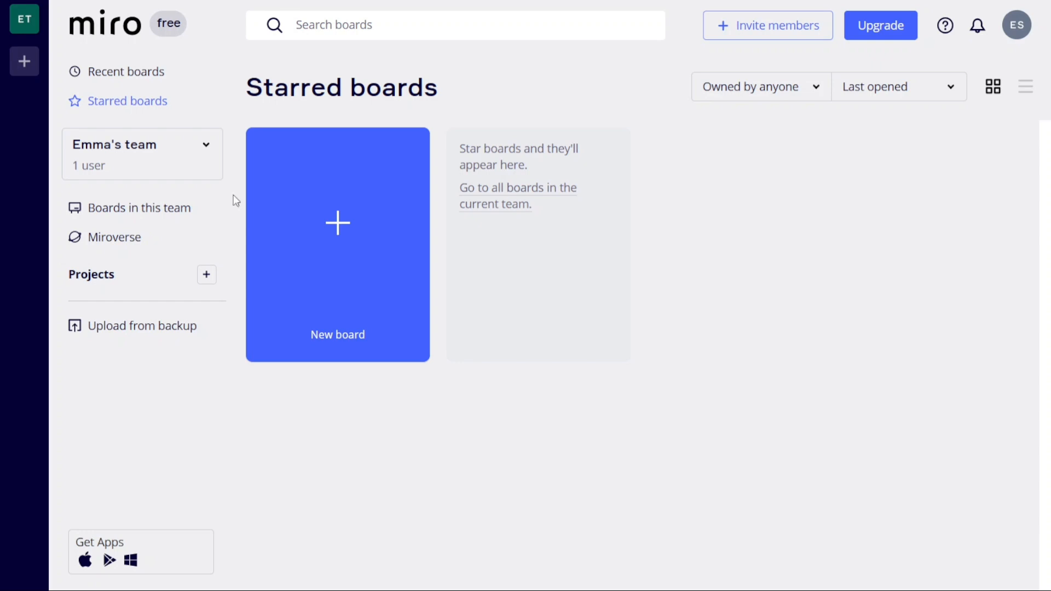
left_click(170, 208)
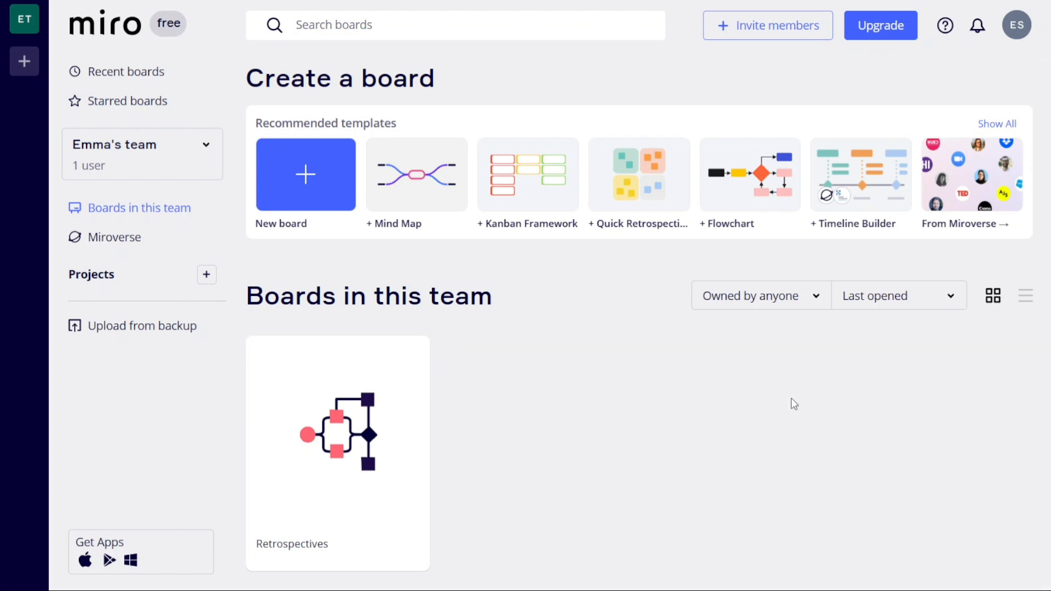
left_click(1026, 297)
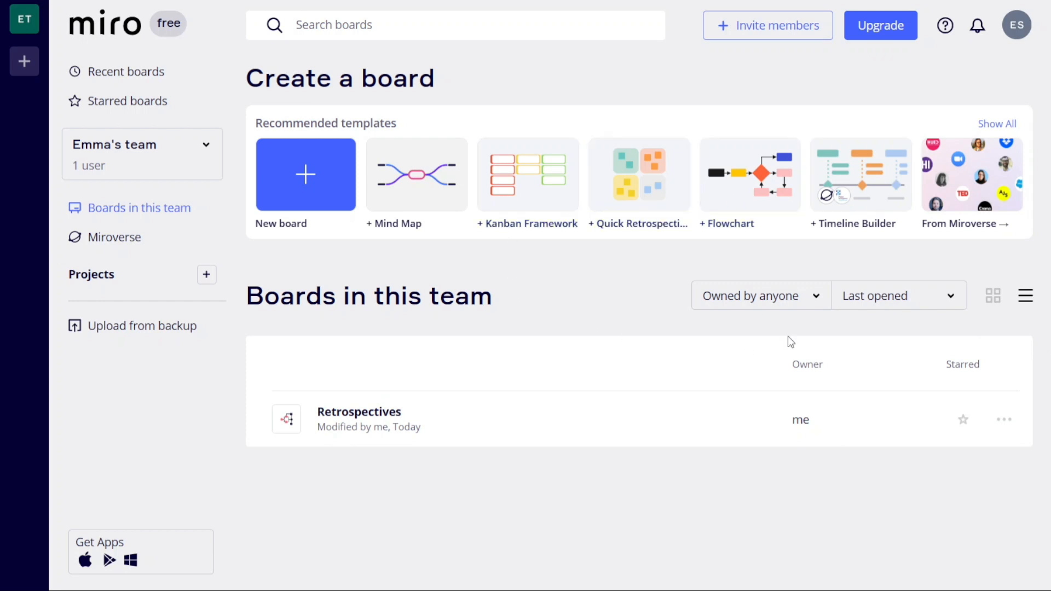
left_click(993, 296)
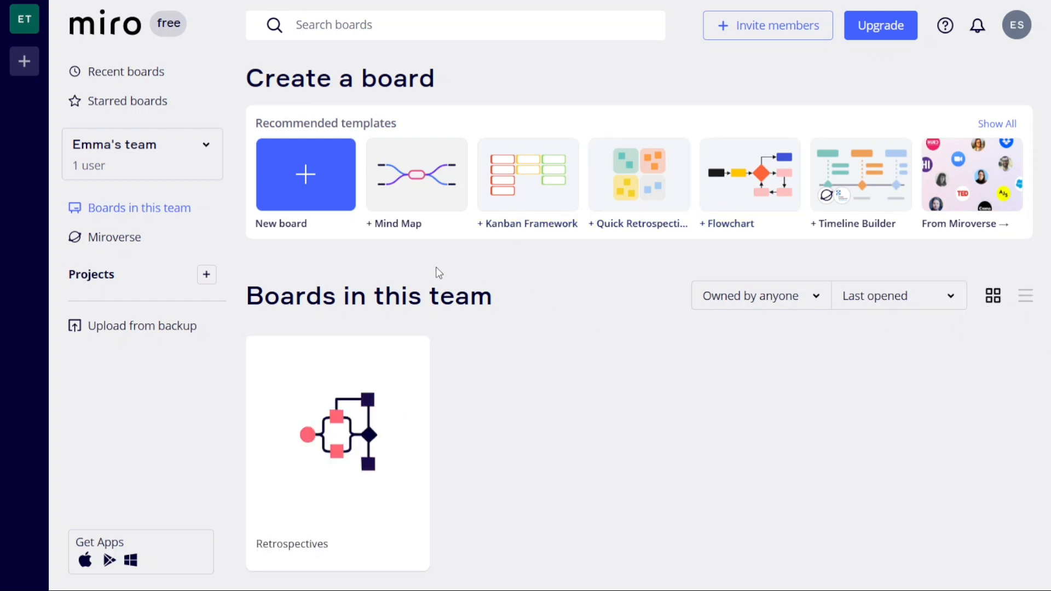
View the dialogs for a new board, a new project and a backup upload, closing each without proceeding.
left_click(301, 179)
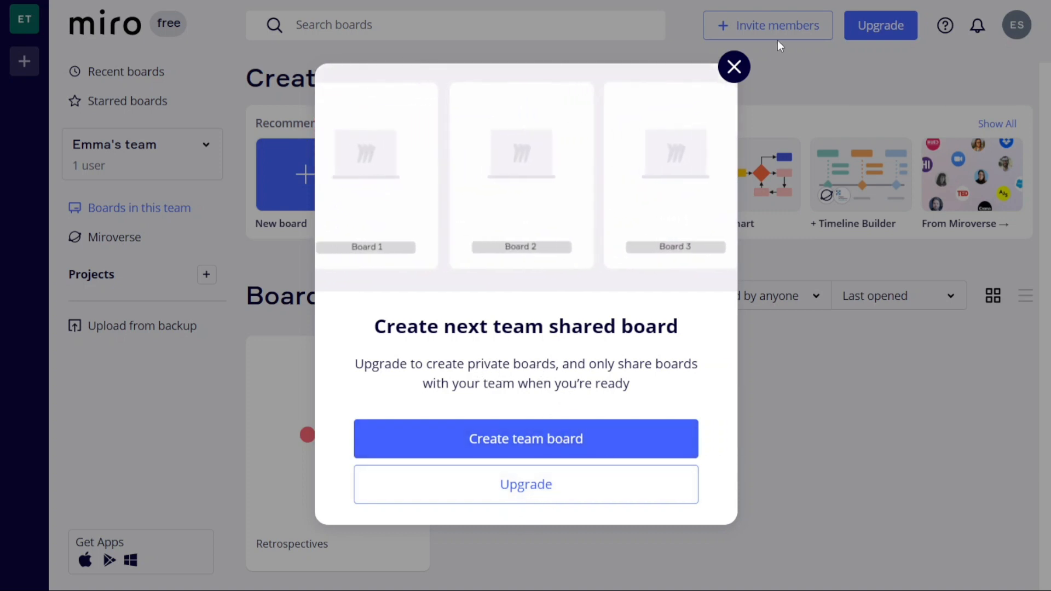
left_click(734, 67)
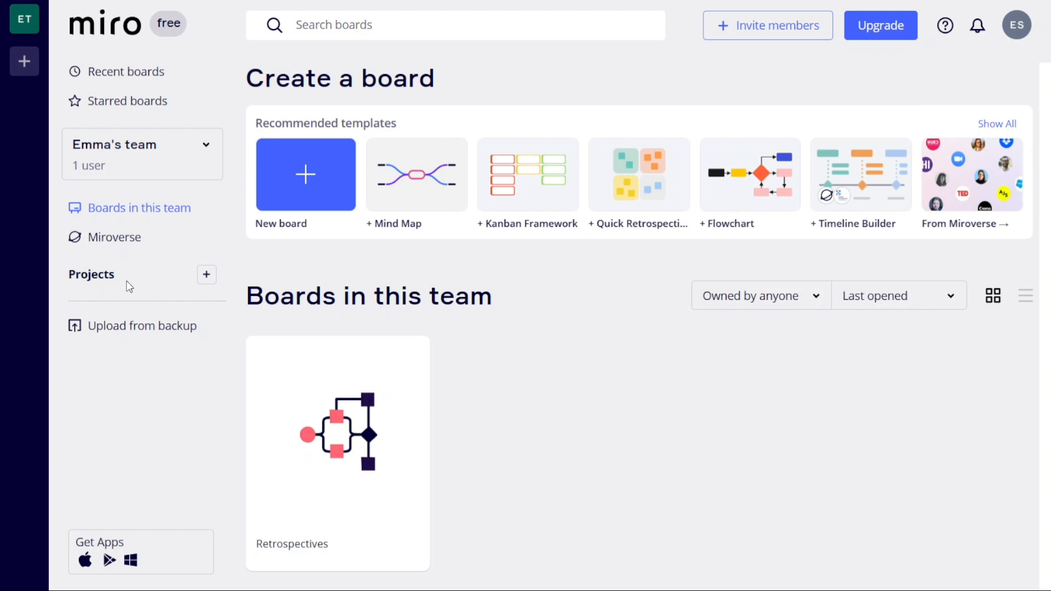
left_click(207, 275)
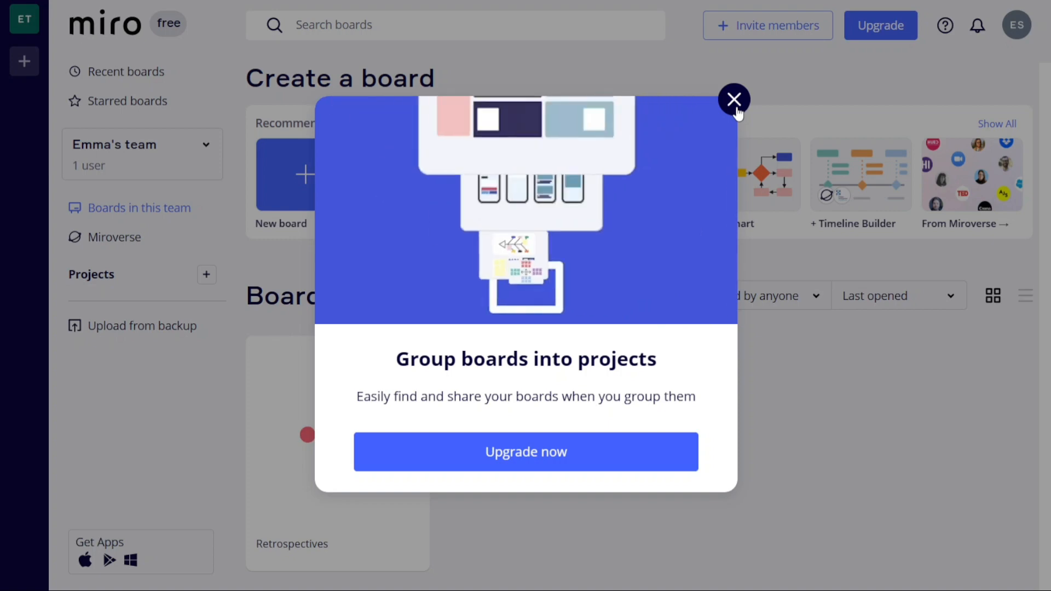
left_click(736, 110)
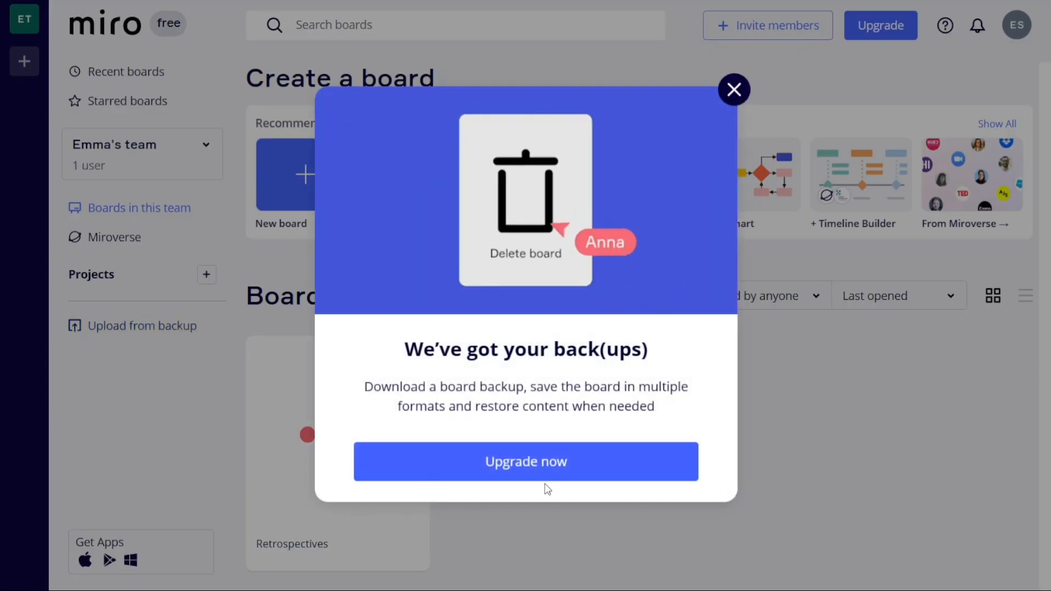
left_click(734, 91)
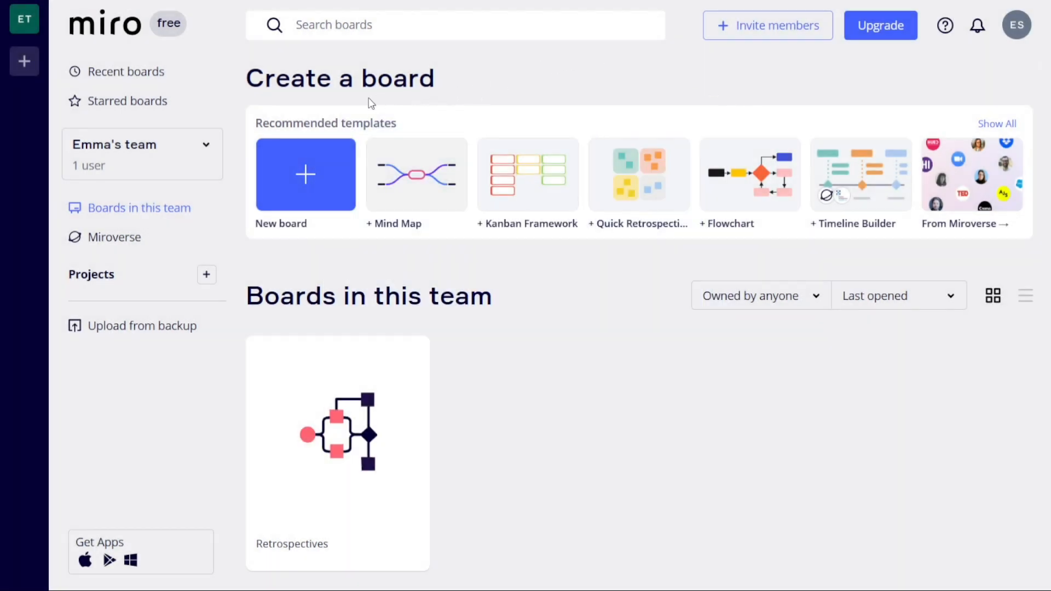
Create a new team shared board and dismiss the template picker to start with a blank canvas.
left_click(283, 186)
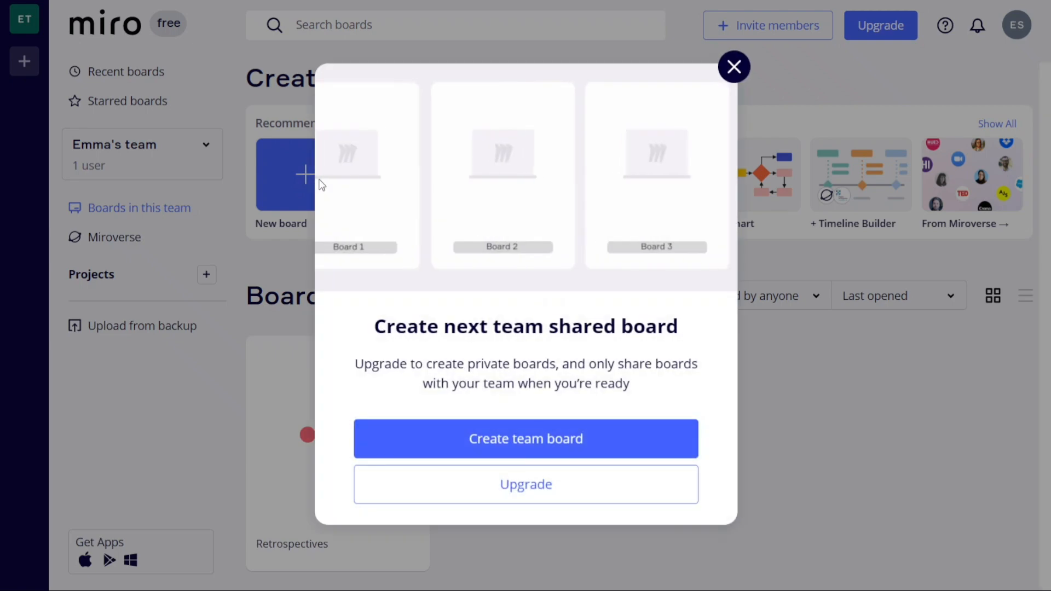
left_click(513, 449)
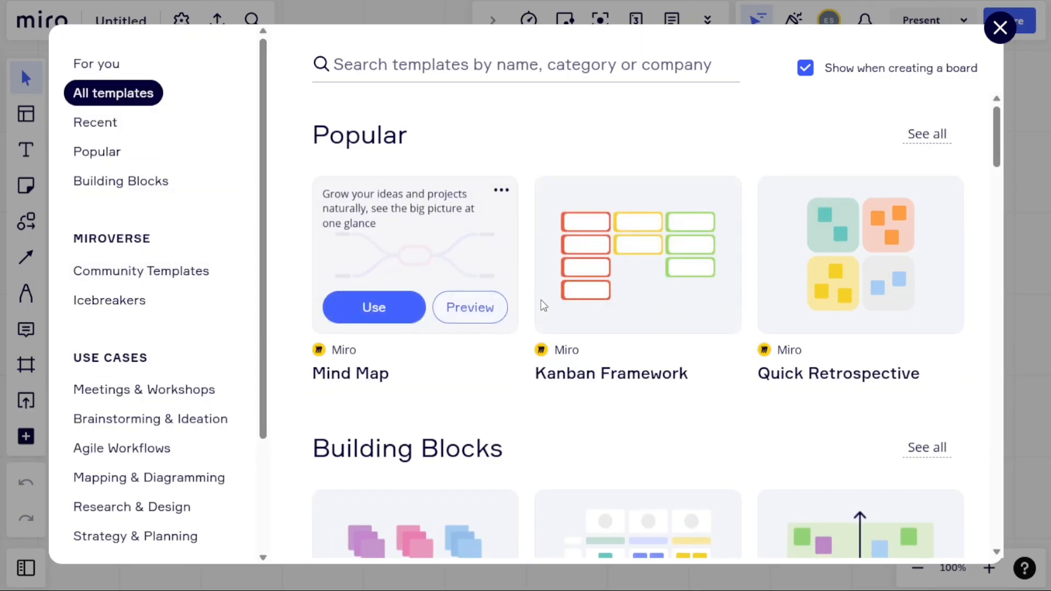
mouse_move(596, 292)
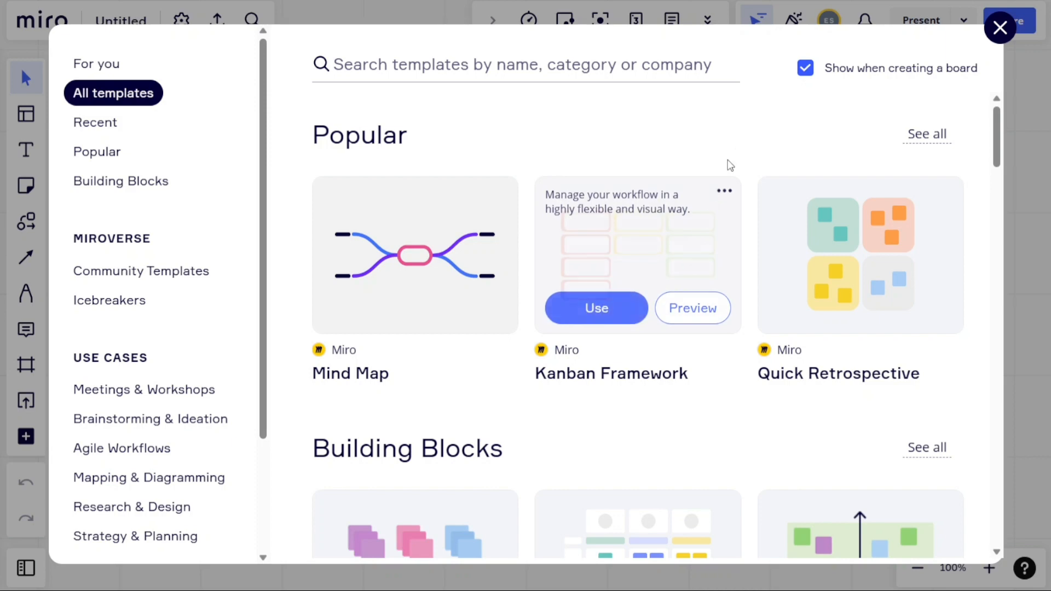
mouse_move(818, 237)
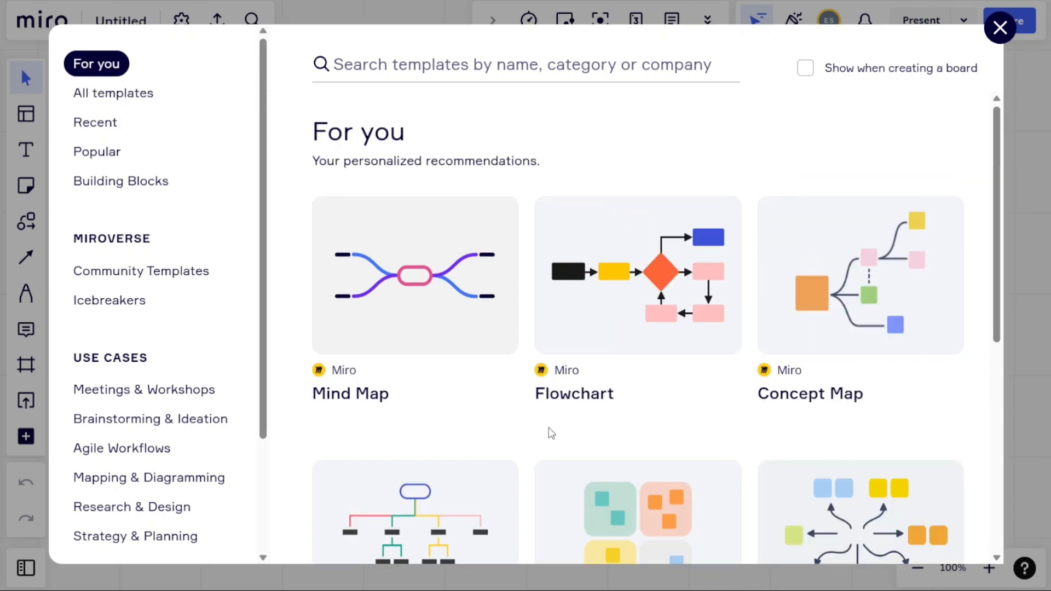
mouse_move(412, 304)
left_click(1002, 28)
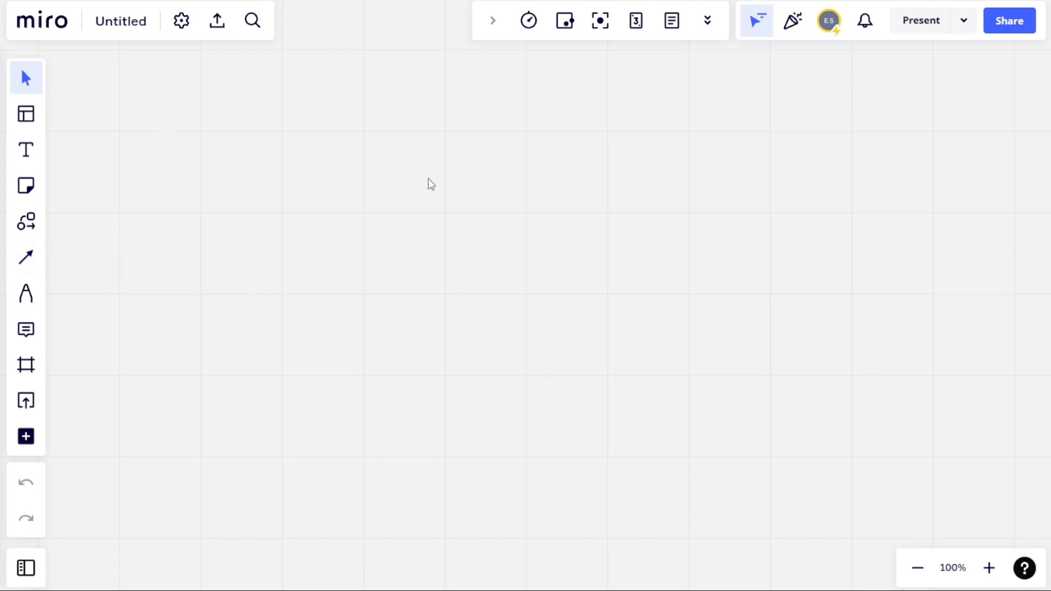
View the list of apps available for the blank board and close it.
scroll(390, 208, "down", 1)
scroll(390, 213, "down", 1)
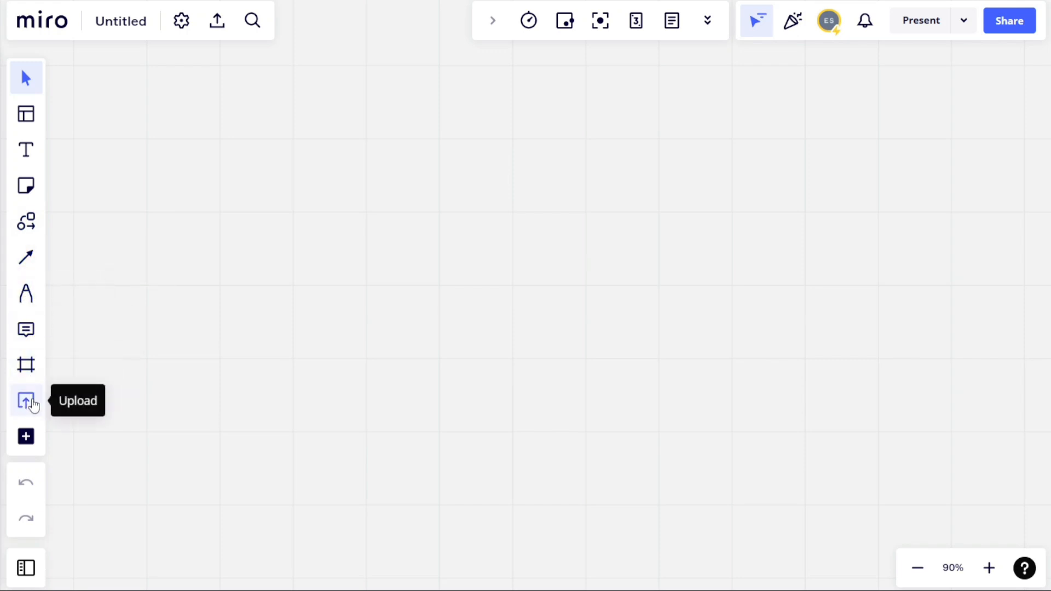
left_click(26, 436)
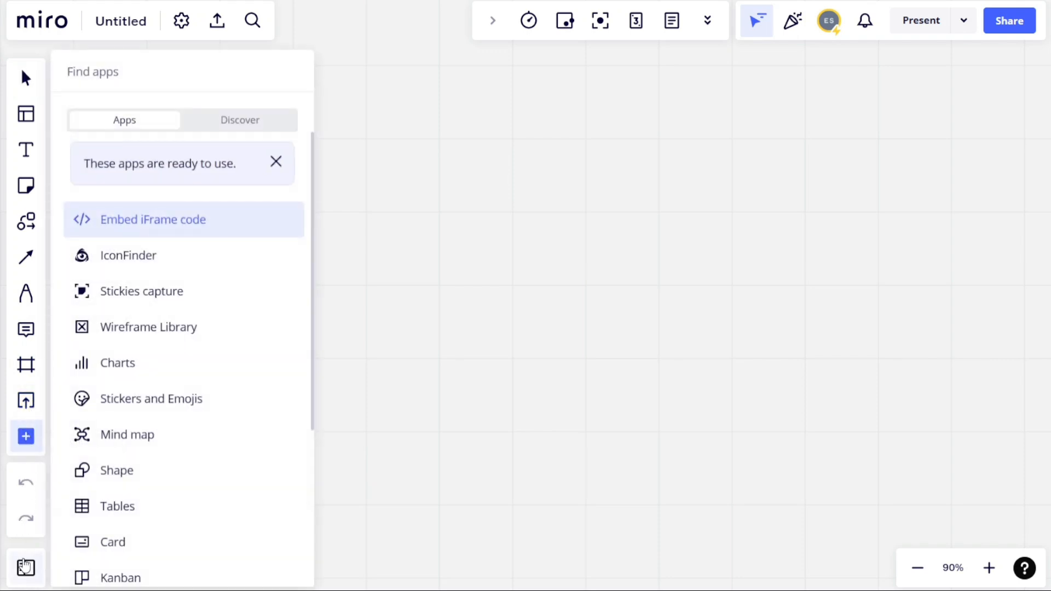
left_click(26, 441)
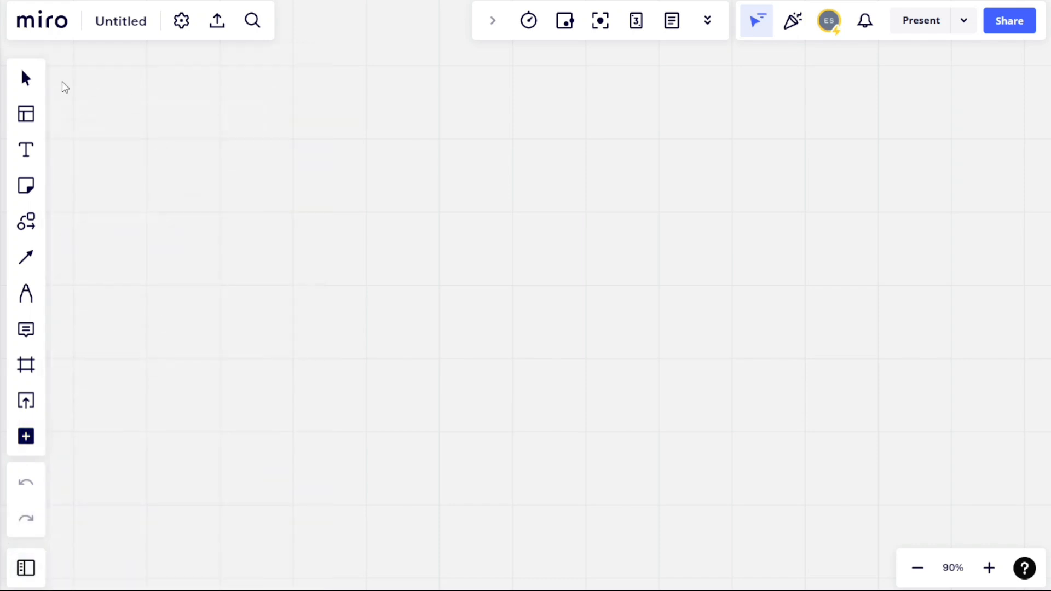
With the Select tool active, paste the copied Continue and Stop sticky note stacks onto the blank board.
left_click(26, 78)
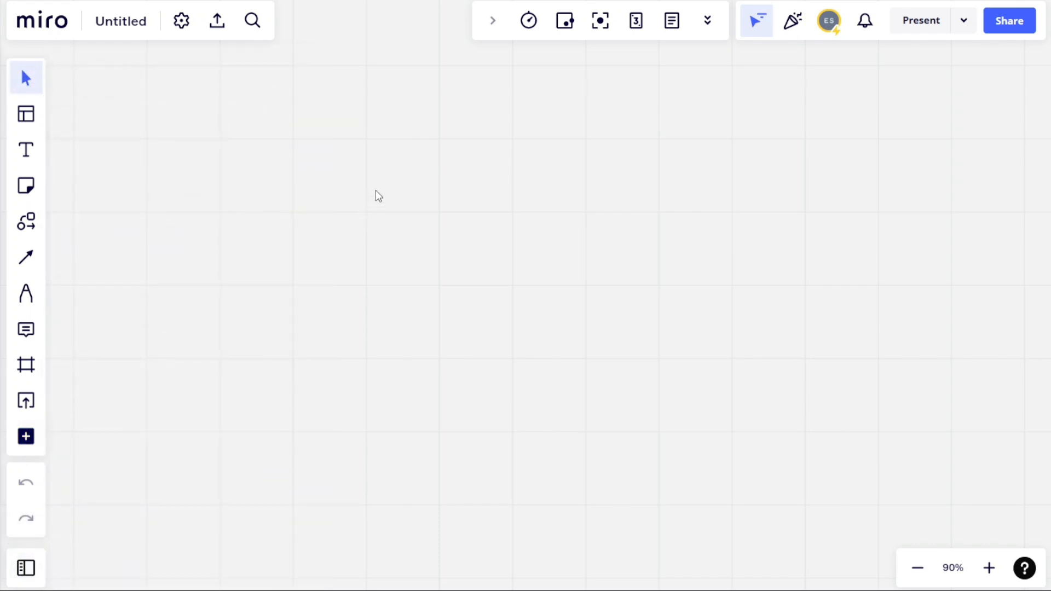
left_click_drag(375, 188, 375, 187)
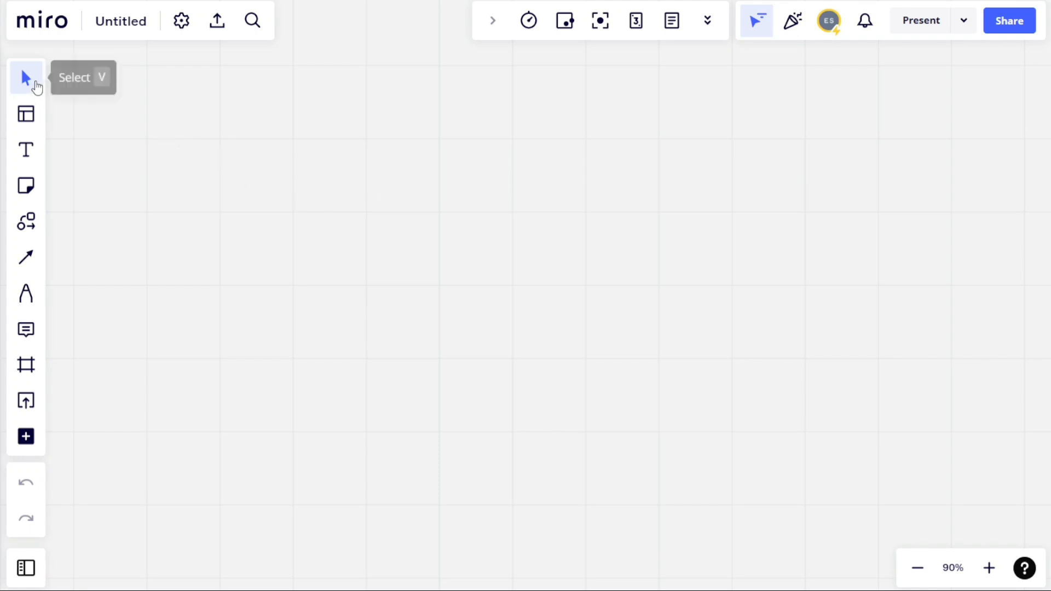
key("ctrl+v")
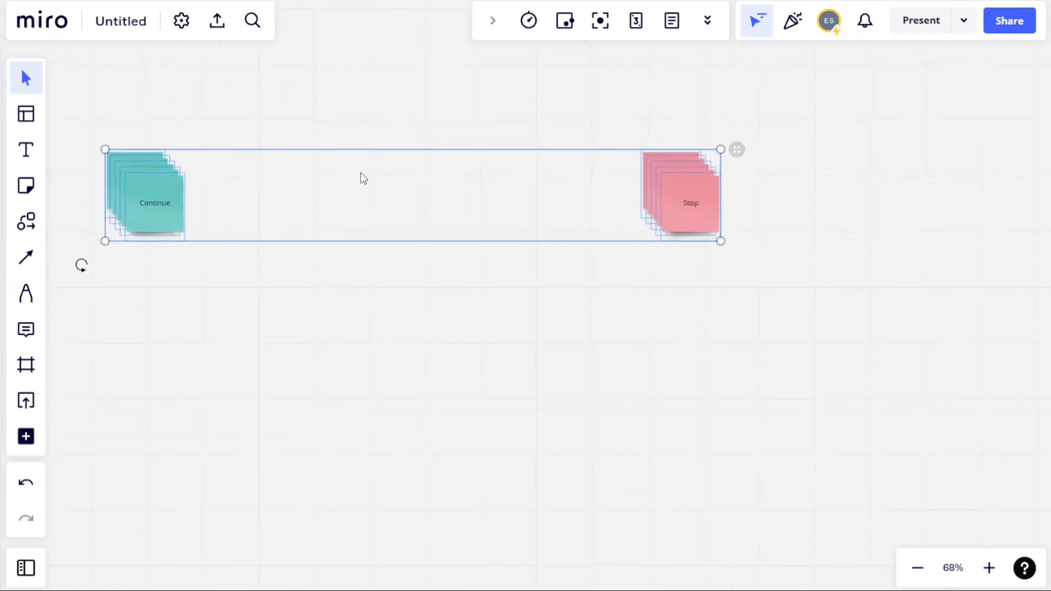
left_click(417, 332)
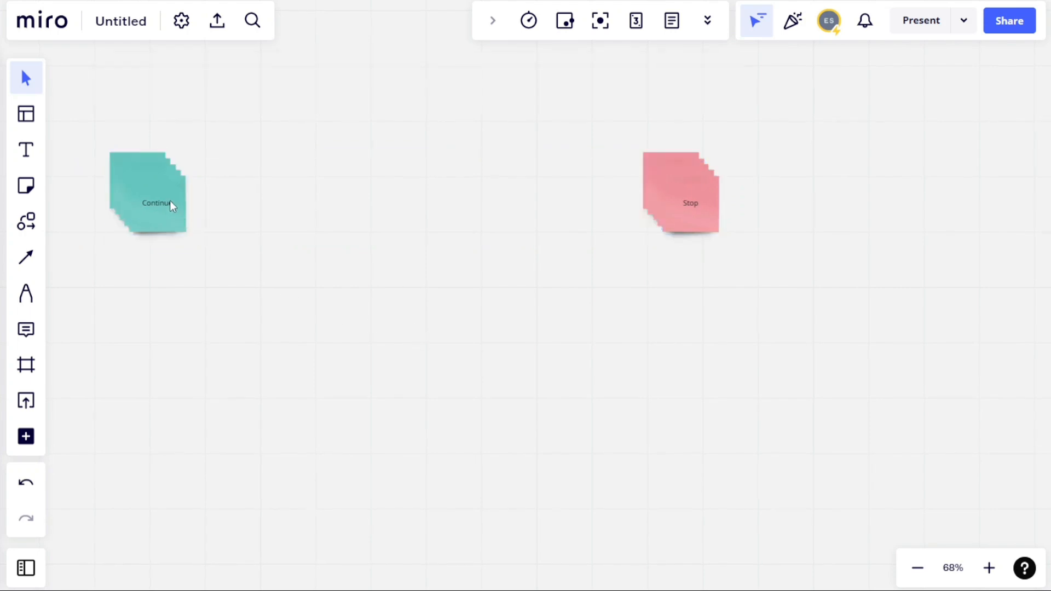
Move the Continue sticky note off the teal stack into the empty space below it.
left_click(163, 189)
left_click_drag(163, 188, 235, 309)
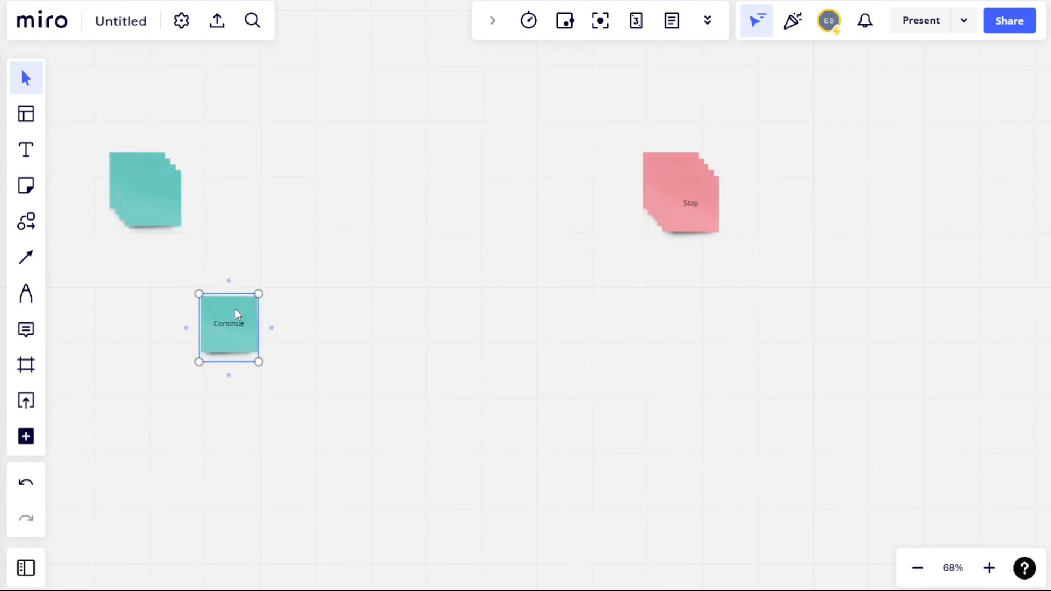
left_click(366, 142)
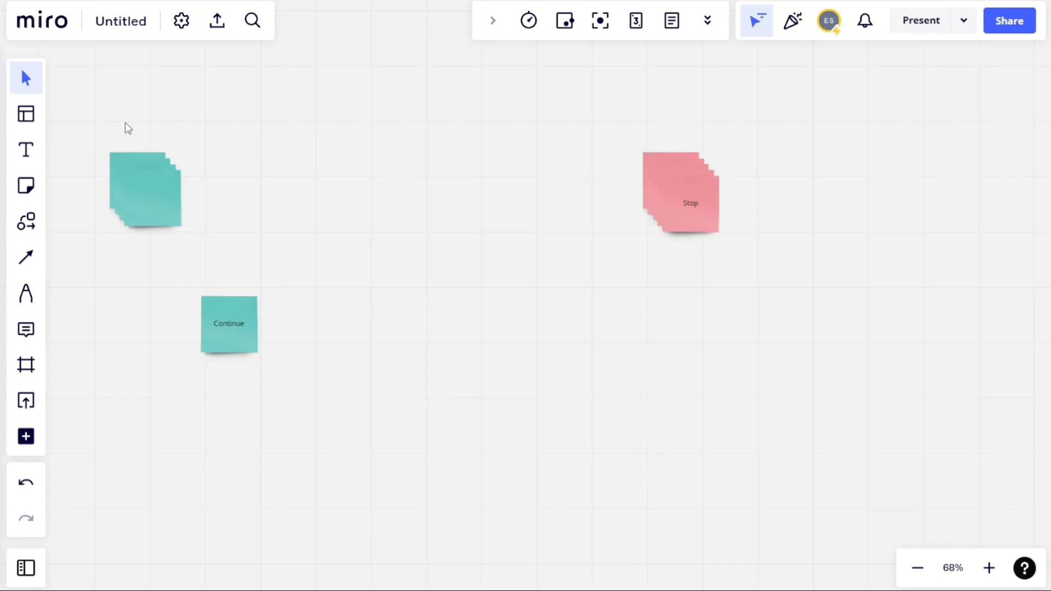
Insert the Mind Map template onto the board and deselect it.
left_click(30, 121)
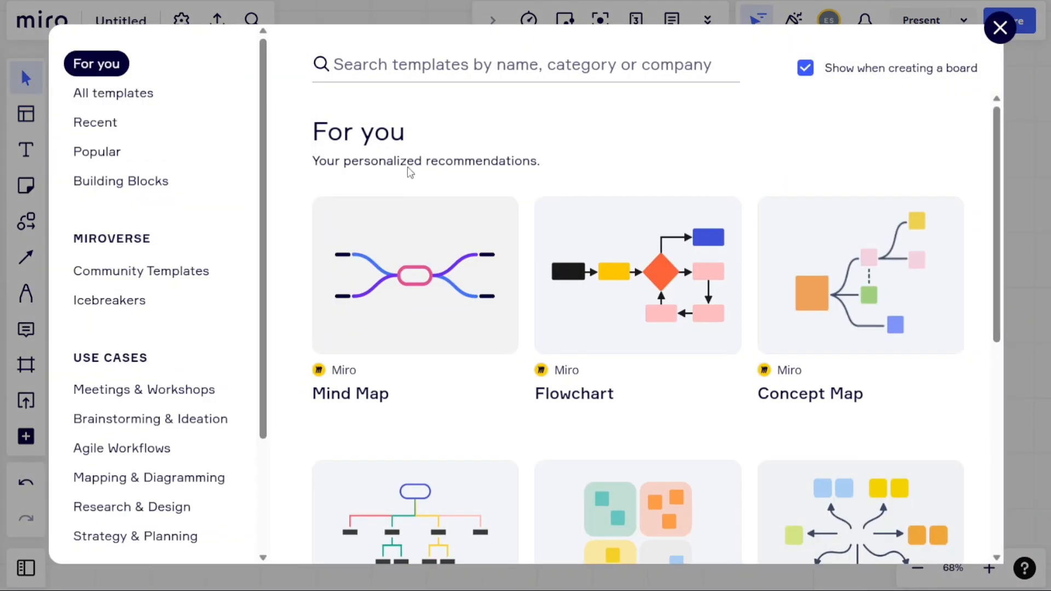
left_click(385, 329)
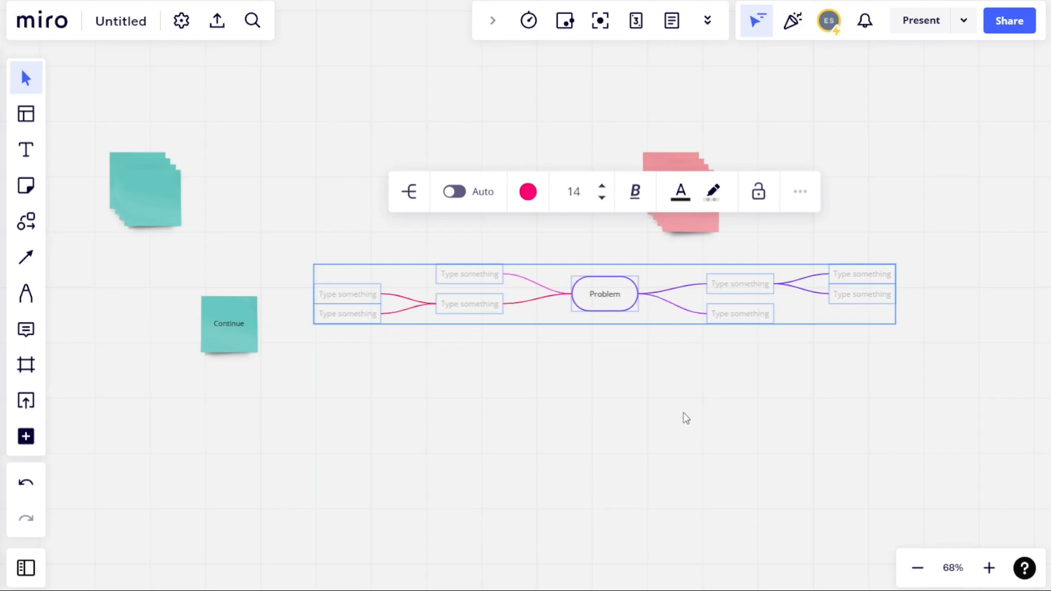
left_click(678, 421)
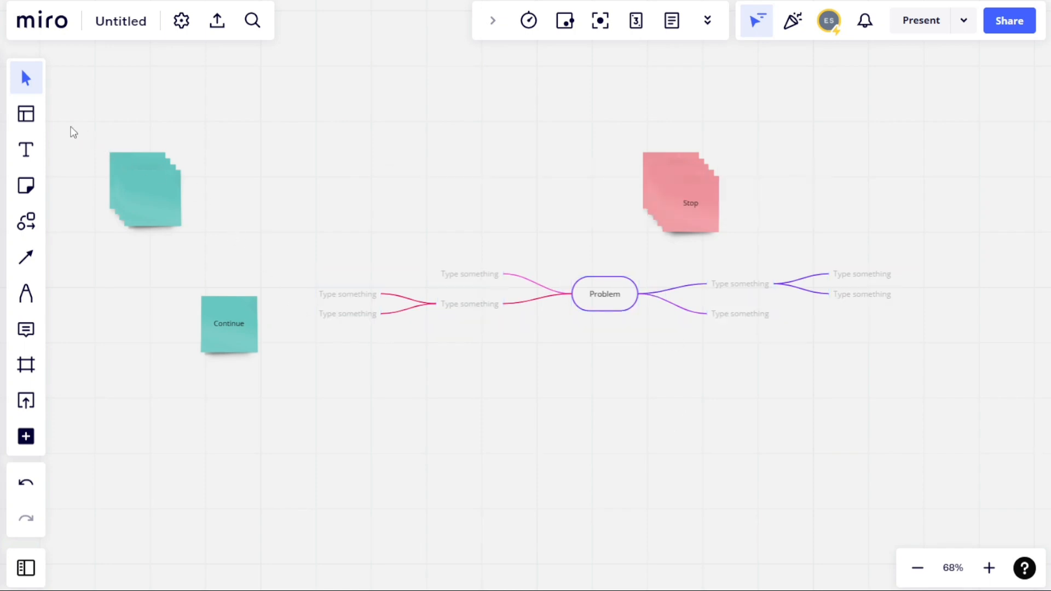
Place an empty text box above the mind map to view the text formatting options.
left_click(29, 150)
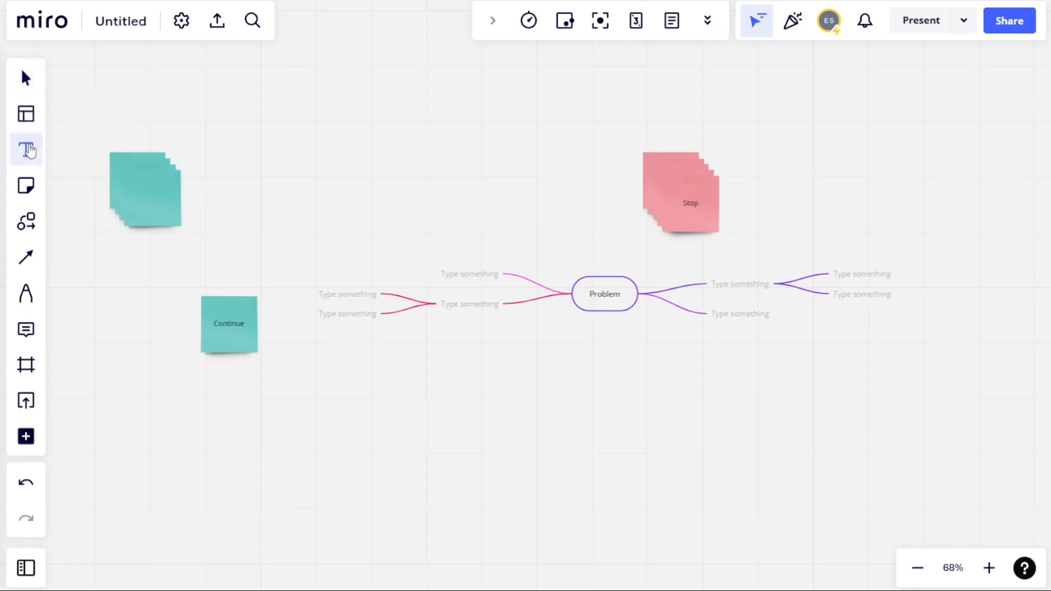
left_click(401, 156)
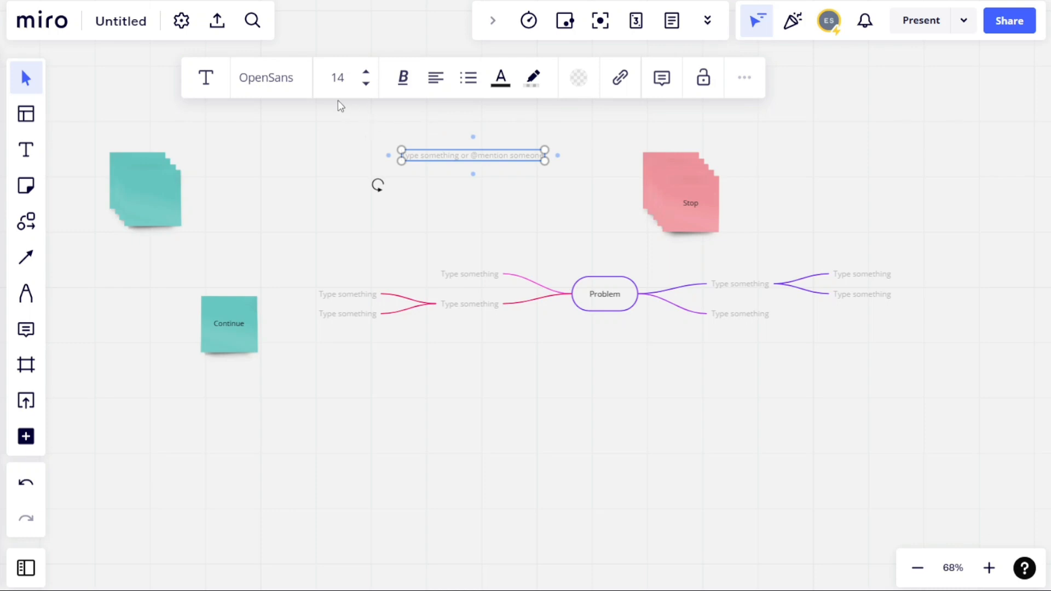
left_click(297, 165)
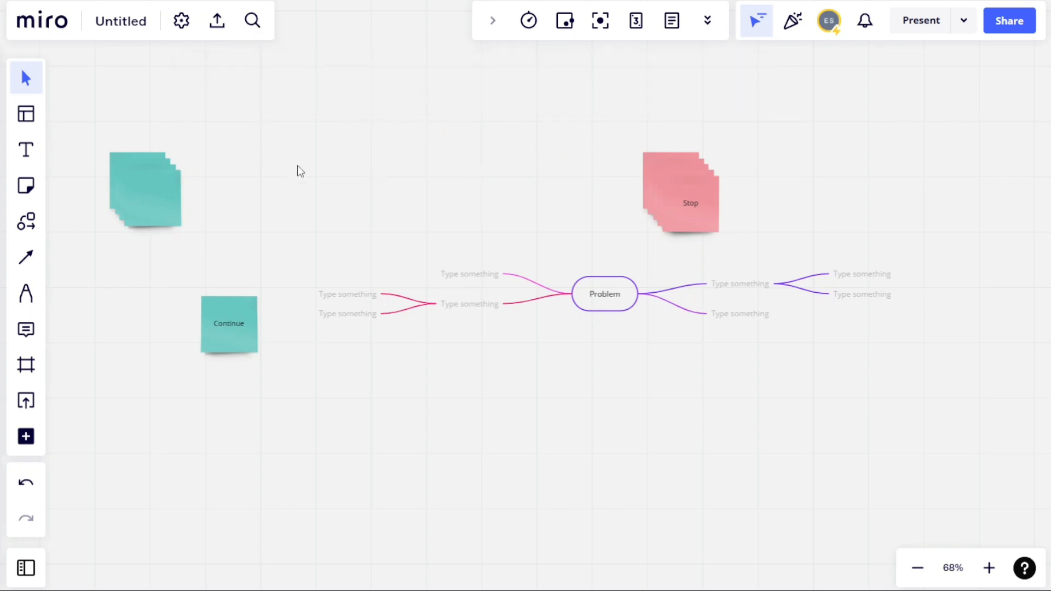
left_click(28, 150)
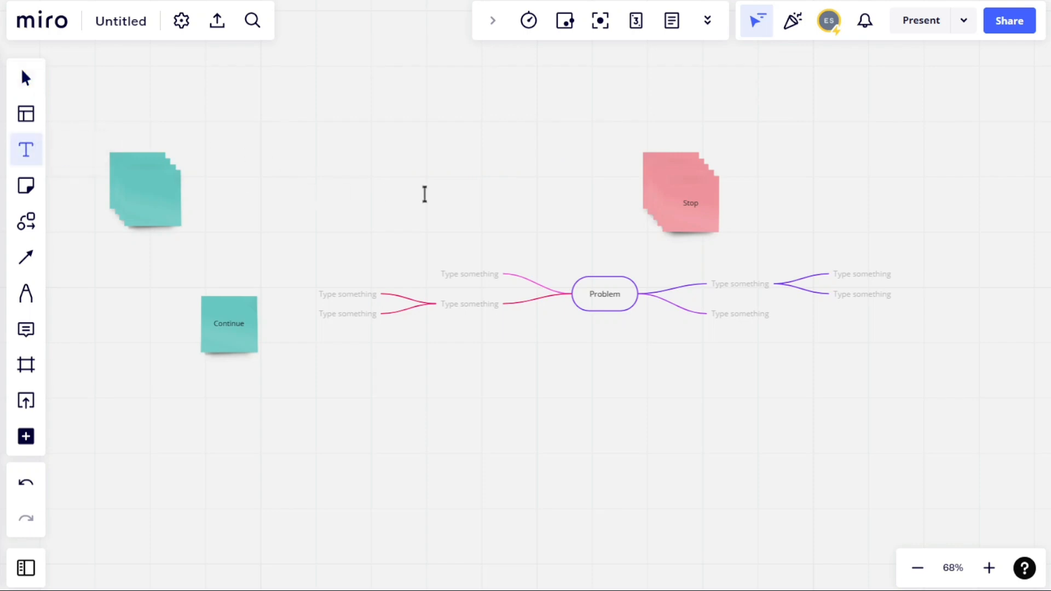
left_click(482, 161)
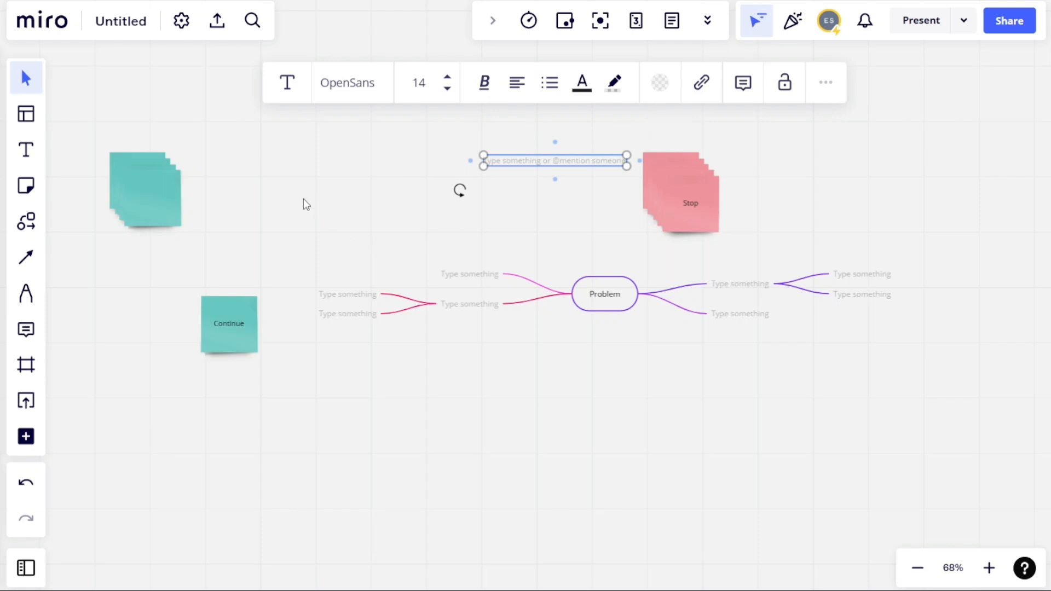
Add a blank light yellow sticky note in the empty area above and beside the teal stack.
left_click(27, 186)
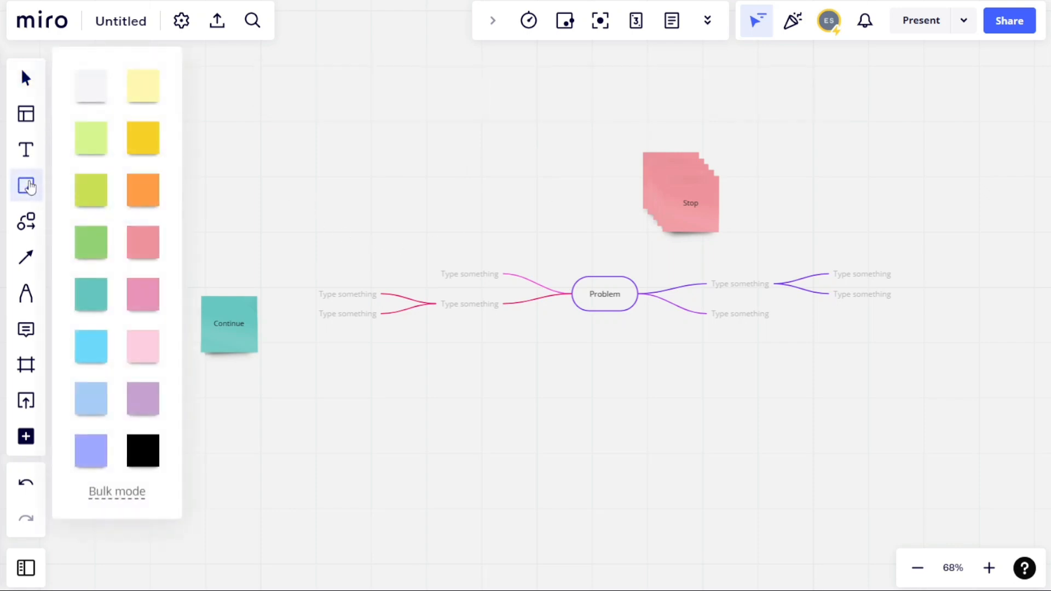
left_click(139, 97)
left_click(317, 107)
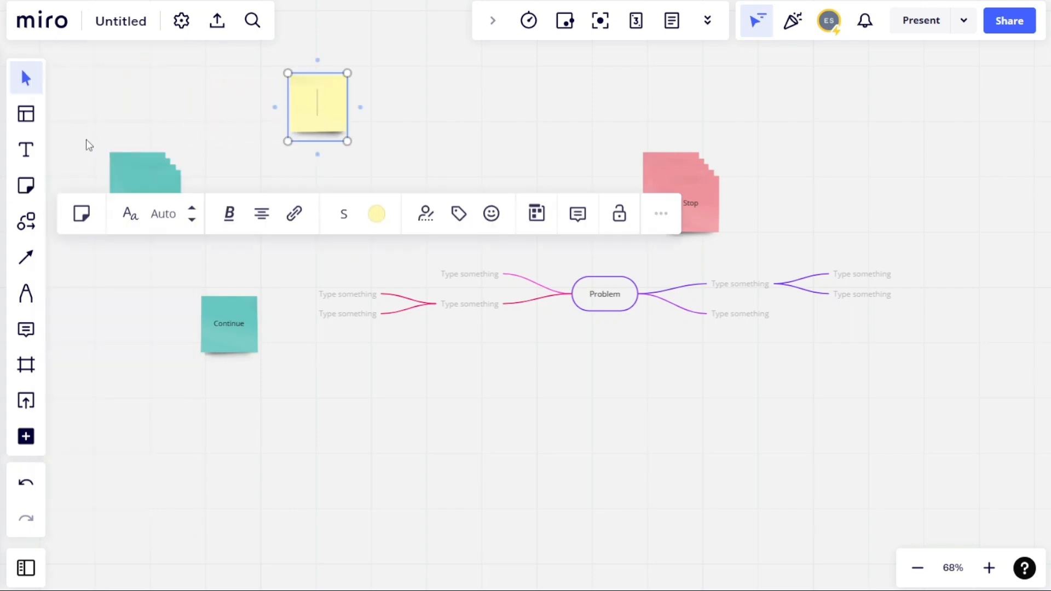
left_click(32, 187)
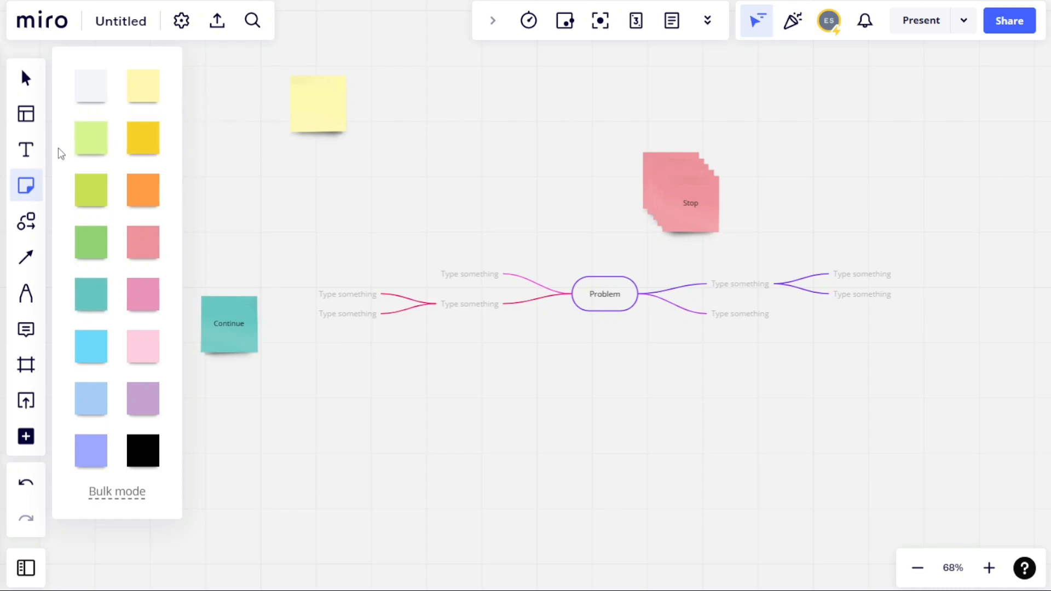
Add a star and a rhombus from the basic diagramming shapes side by side above the mind map.
left_click(27, 221)
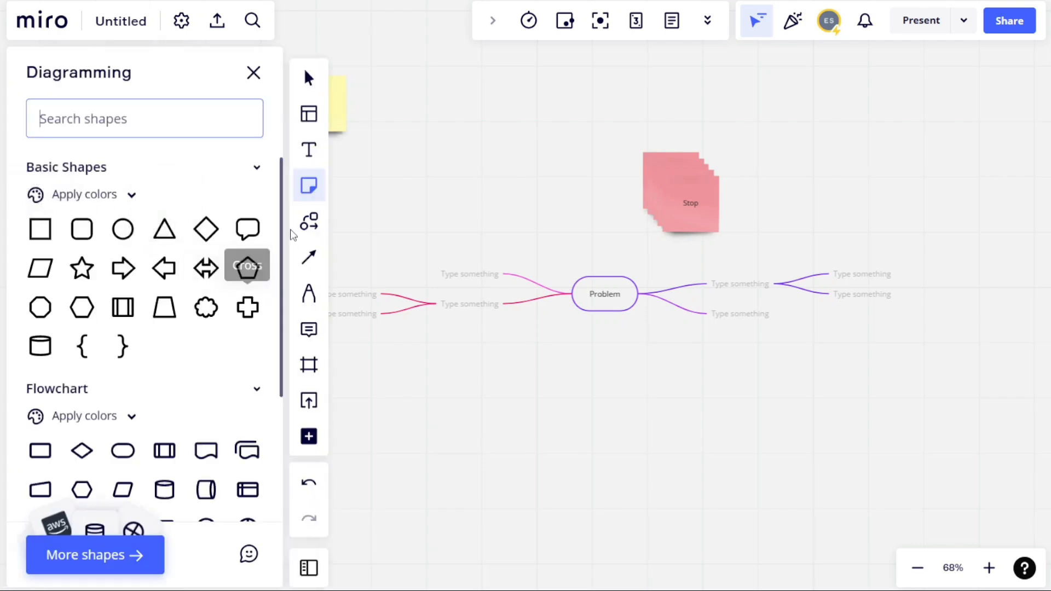
scroll(265, 378, "down", 4)
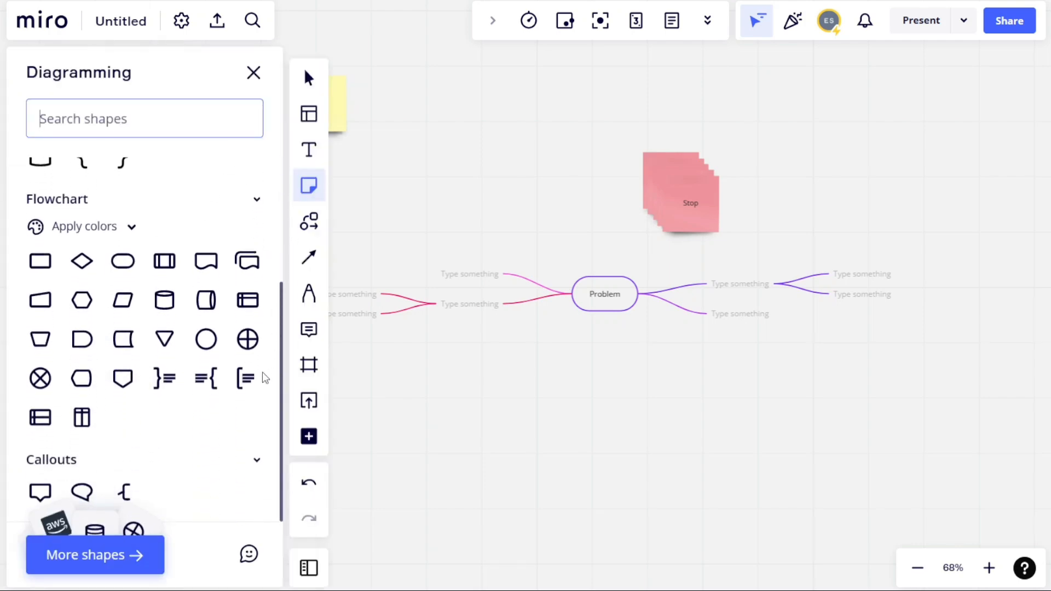
scroll(262, 376, "up", 4)
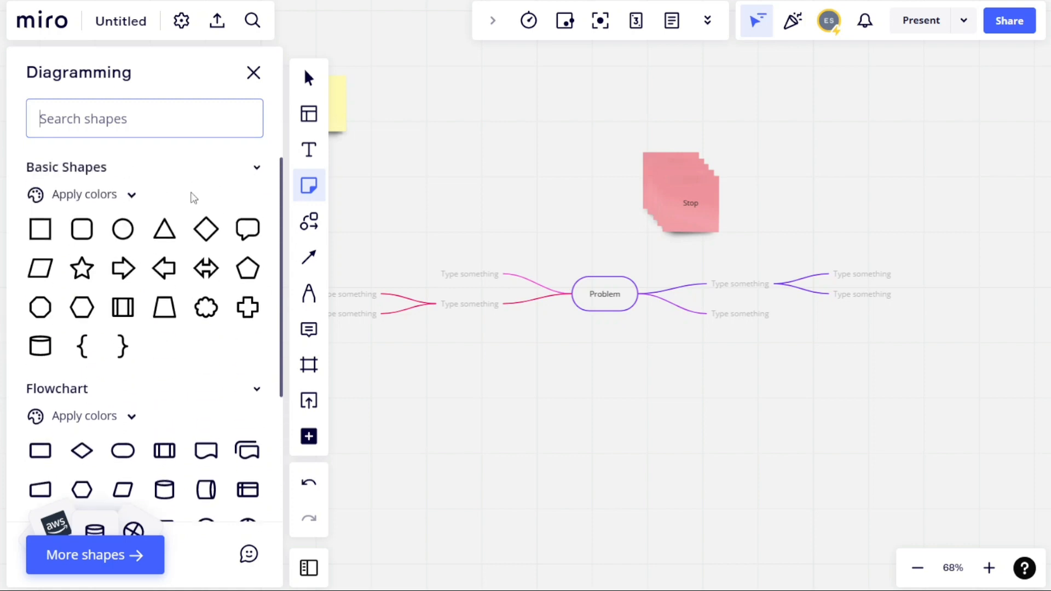
left_click_drag(82, 268, 463, 156)
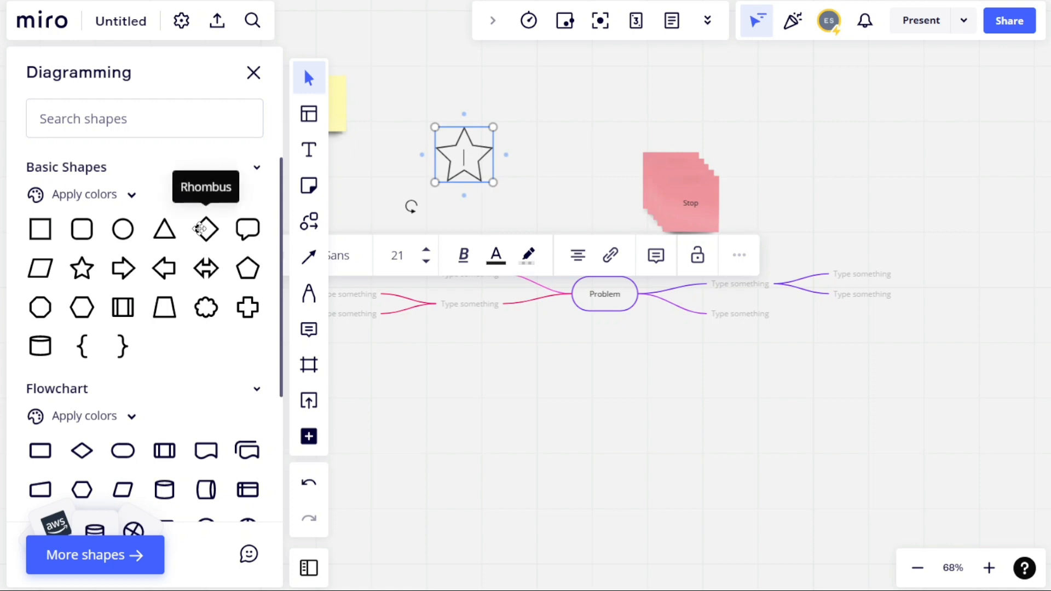
left_click_drag(200, 229, 576, 162)
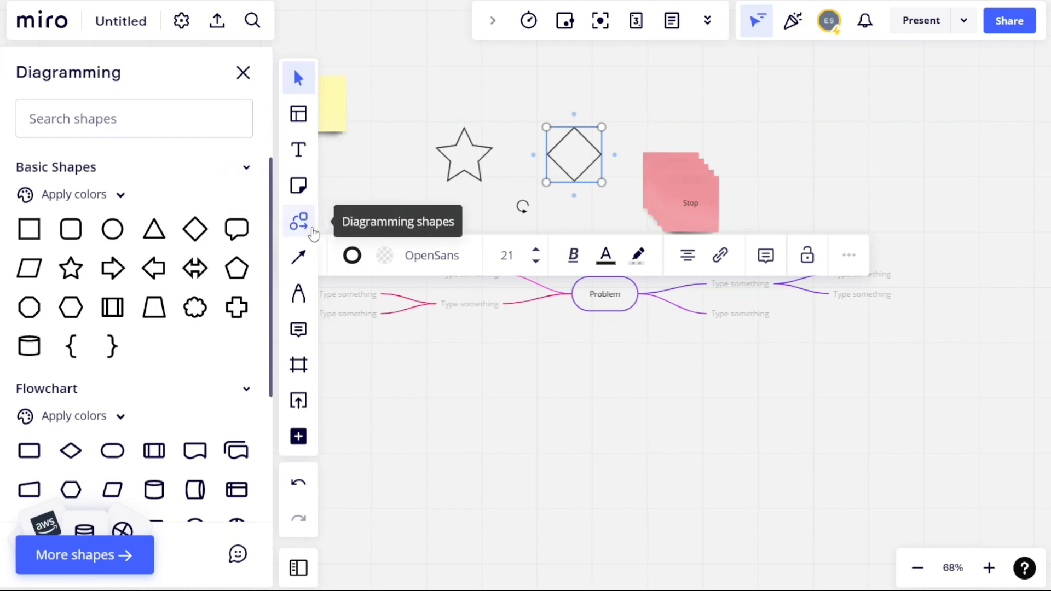
left_click(311, 230)
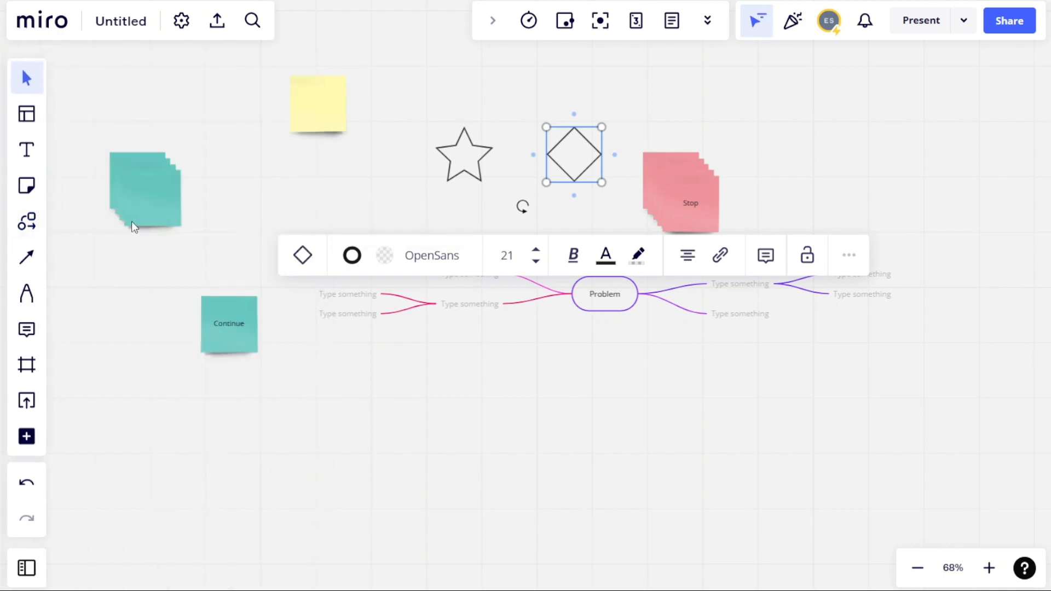
Connect the star to the rhombus with an arrow connection line.
left_click(30, 224)
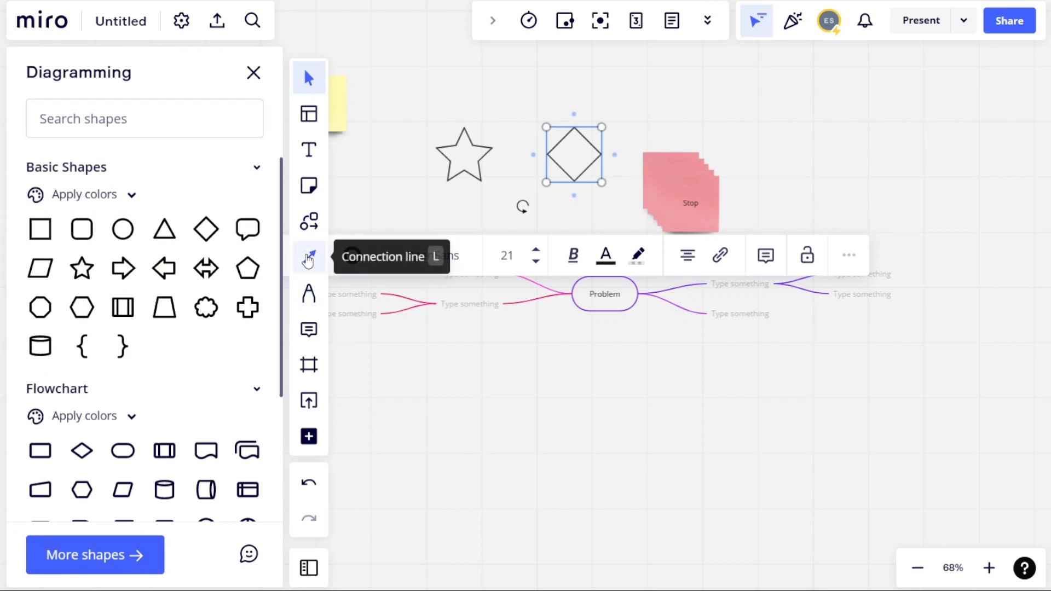
left_click(309, 258)
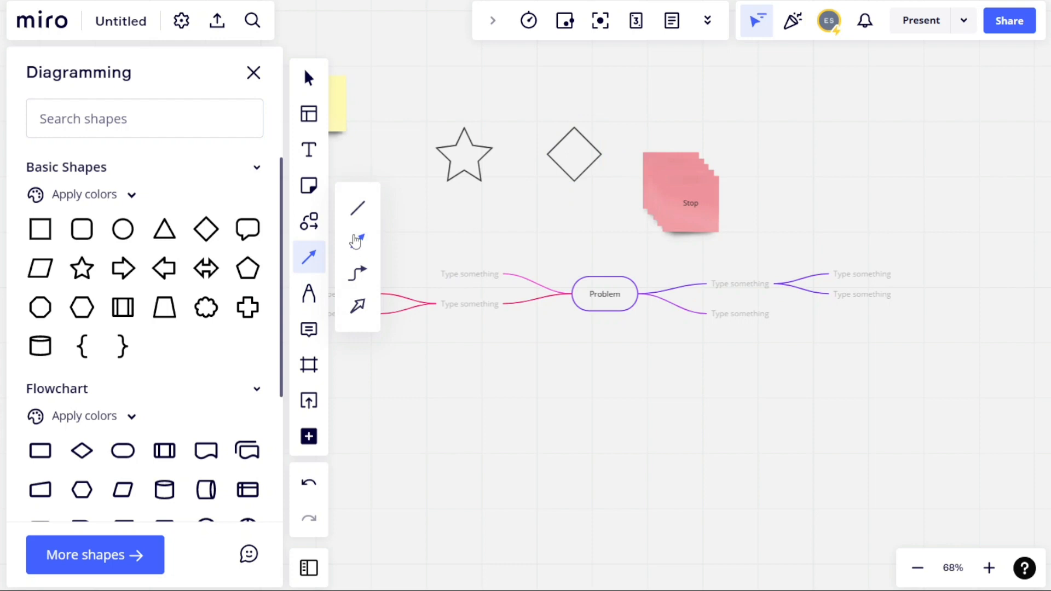
left_click(355, 241)
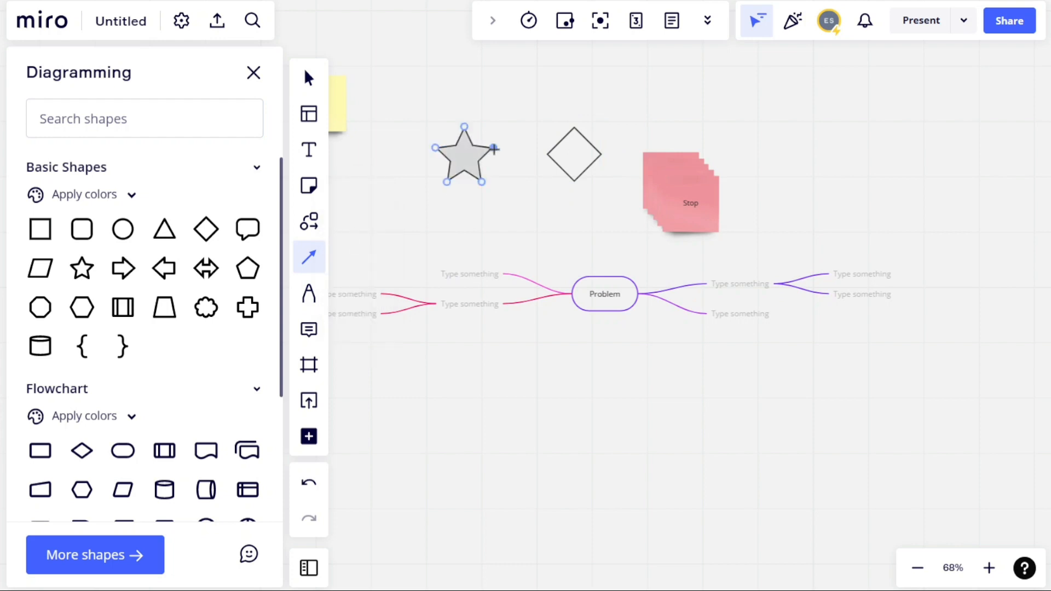
mouse_move(494, 148)
left_mouse_down()
mouse_move(552, 163)
mouse_move(546, 155)
left_mouse_up()
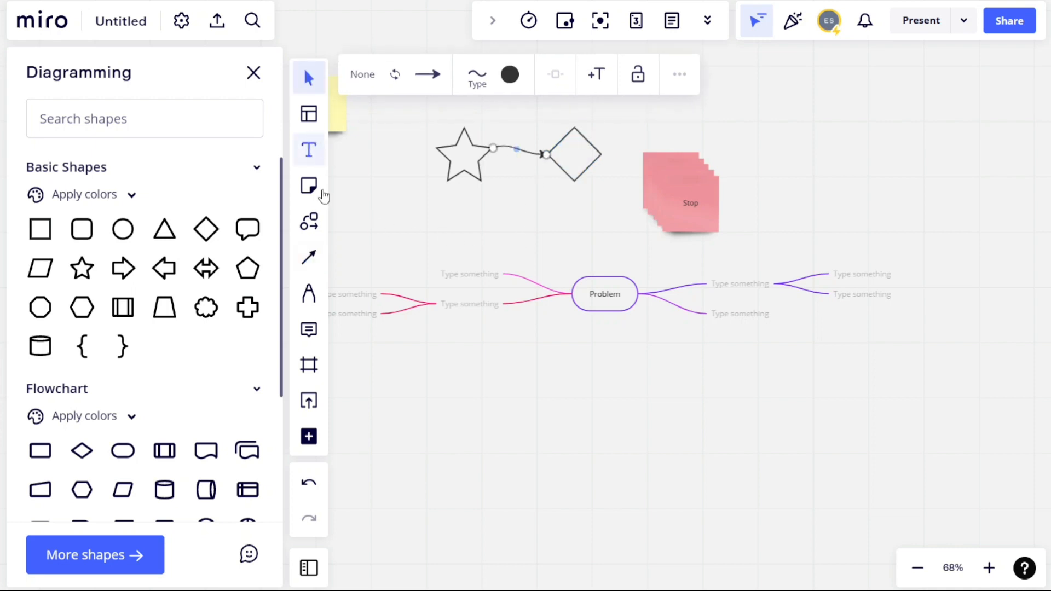
left_click(313, 221)
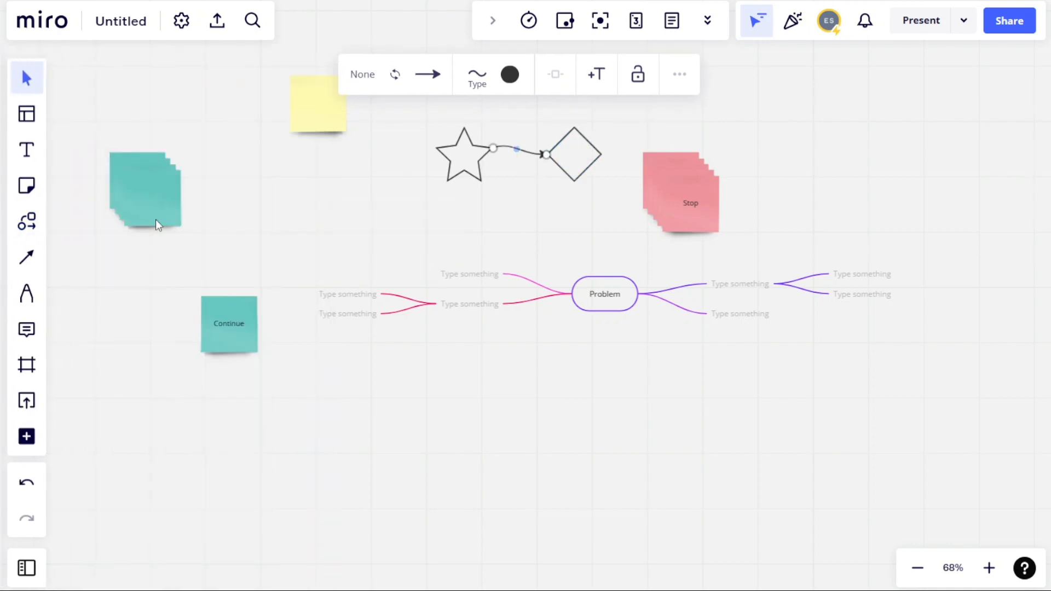
Change the end of the connector between the star and rhombus to an open arrowhead.
left_click(428, 80)
left_click(481, 86)
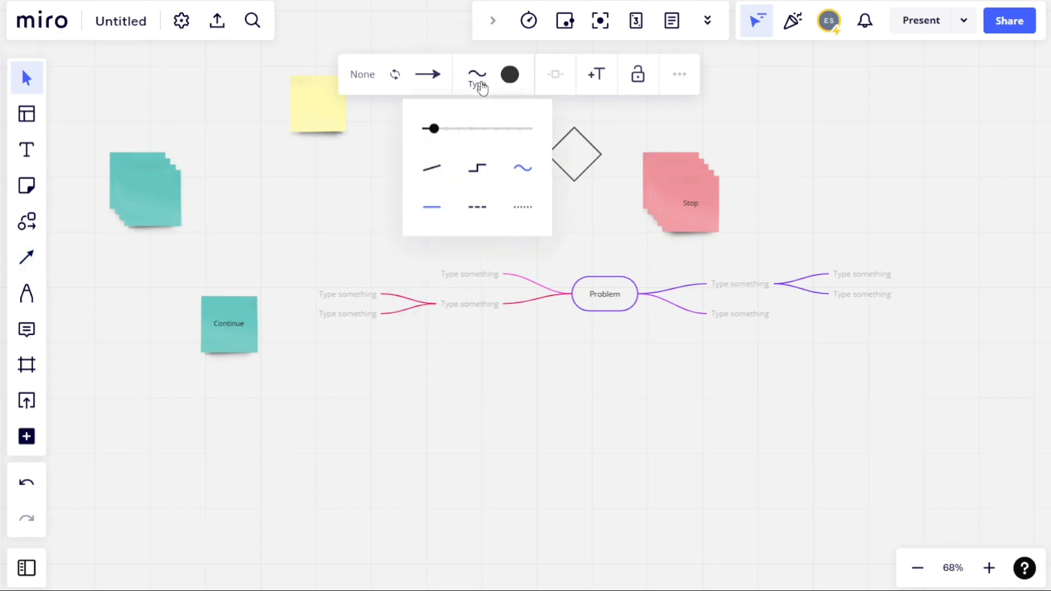
left_click(427, 75)
left_click(428, 230)
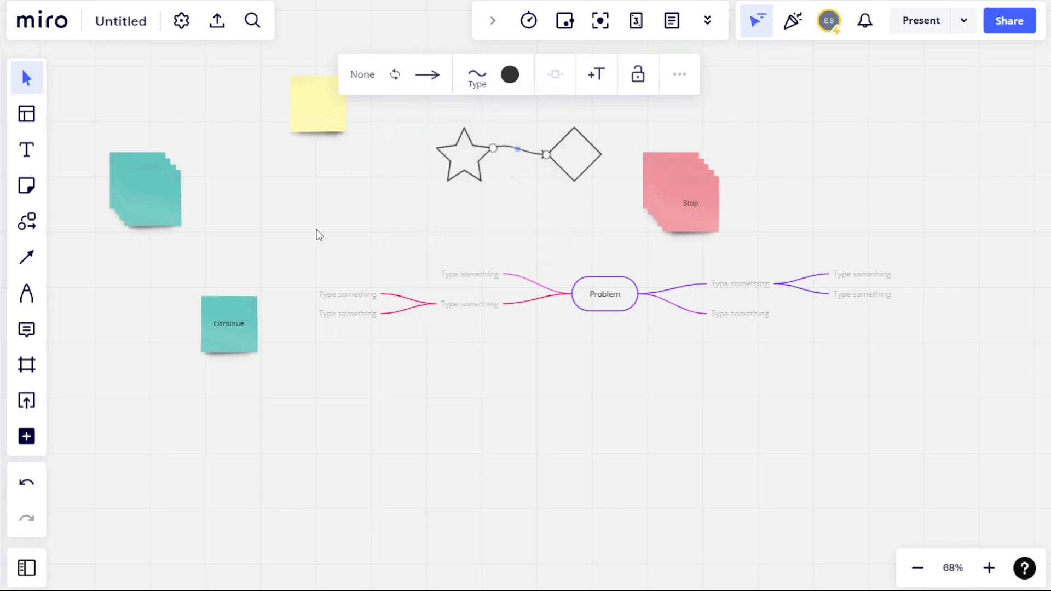
Draw a thin black freehand loop and a smaller thick red loop with the pen above the Continue note.
left_click(28, 294)
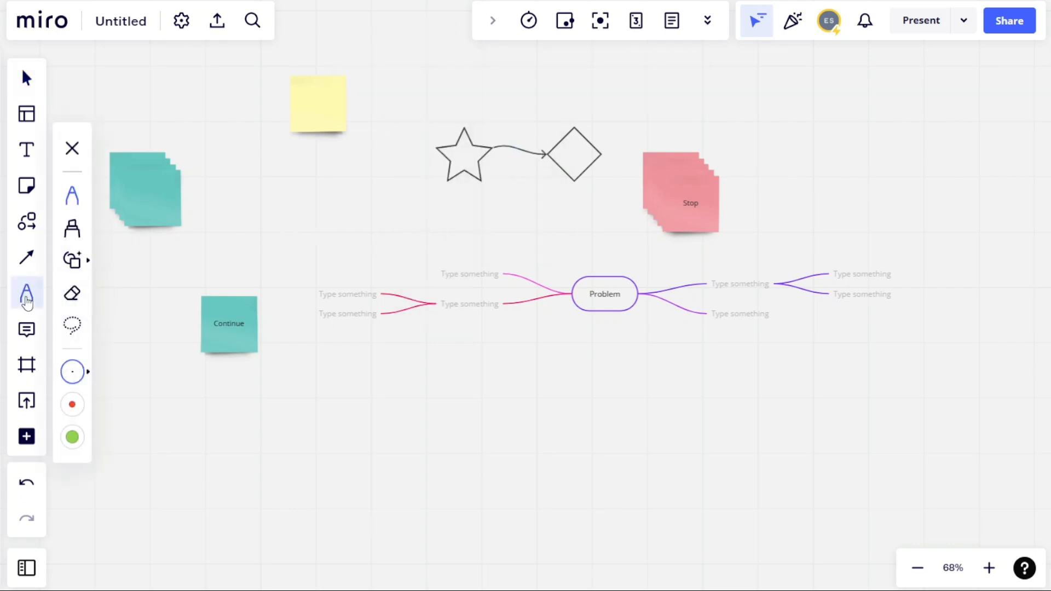
mouse_move(260, 197)
left_mouse_down()
mouse_move(267, 219)
mouse_move(324, 252)
mouse_move(319, 184)
mouse_move(269, 184)
mouse_move(261, 201)
left_mouse_up()
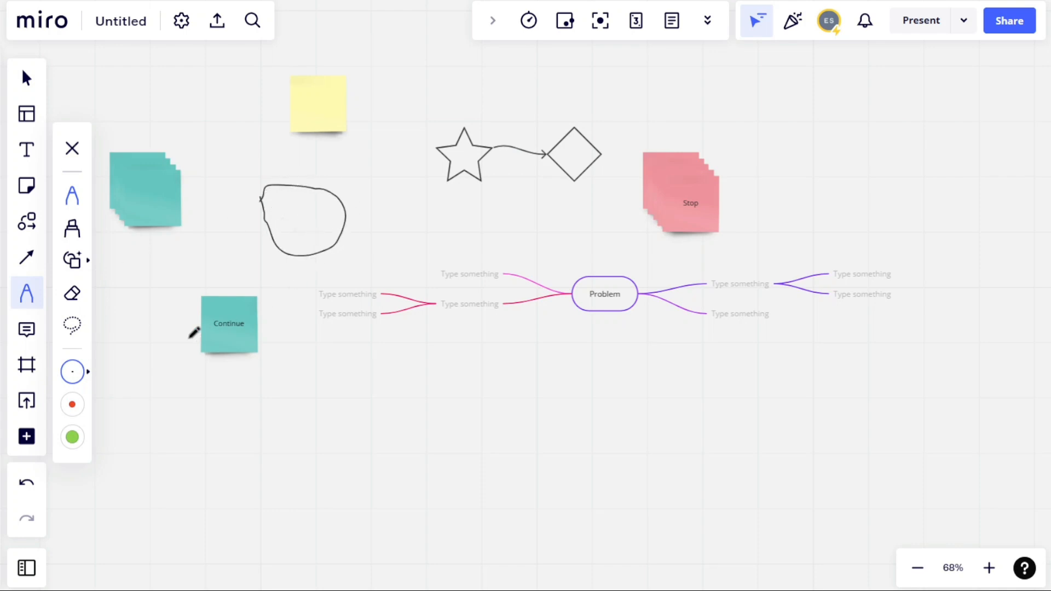
left_click(72, 404)
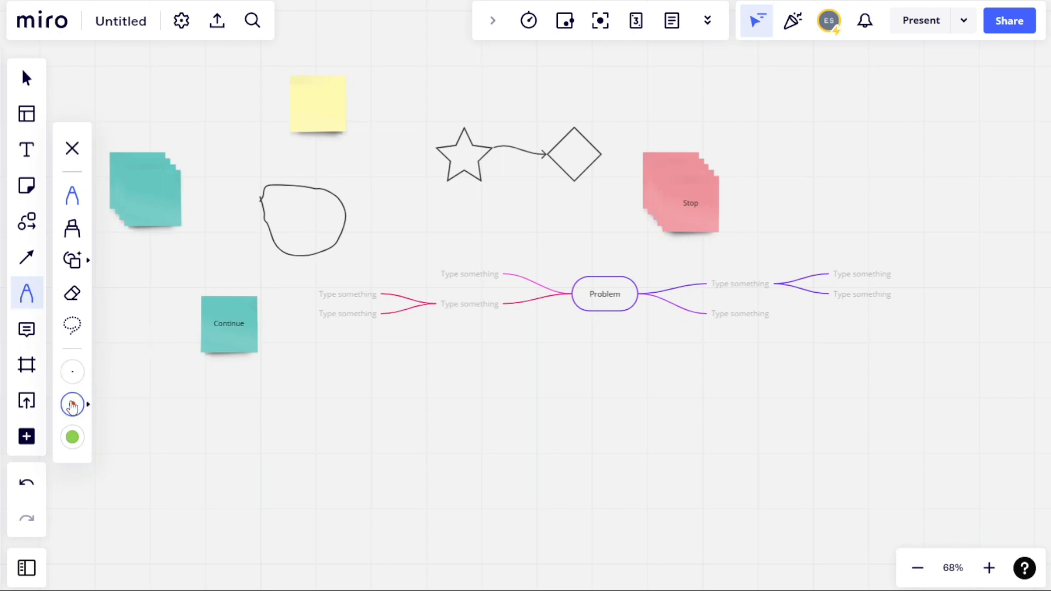
mouse_move(223, 226)
left_mouse_down()
mouse_move(213, 237)
mouse_move(249, 246)
mouse_move(222, 224)
left_mouse_up()
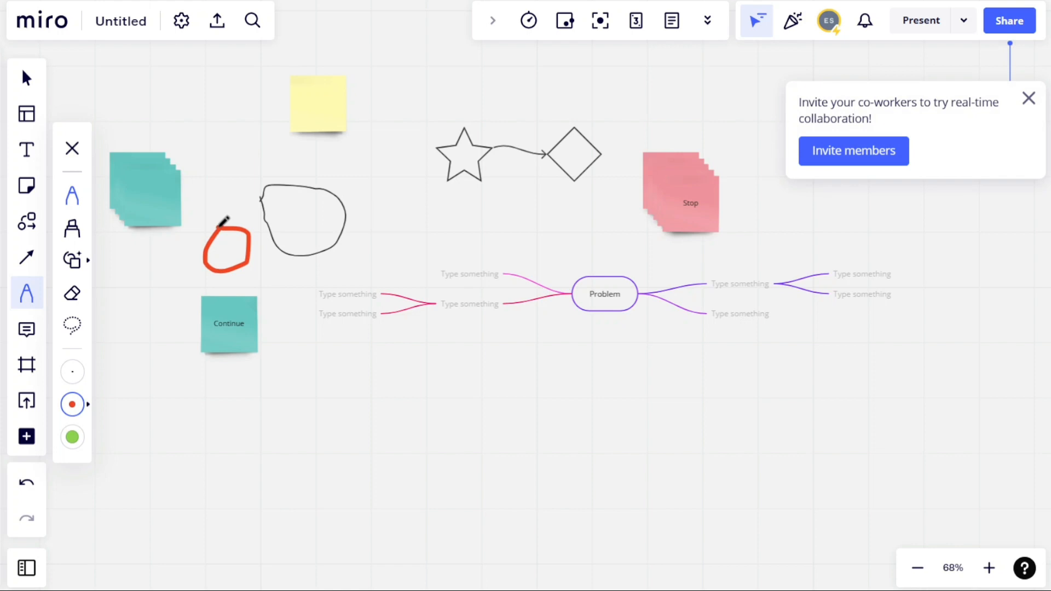
Dismiss the co-worker invitation prompt and select the Continue sticky note with the Lasso tool.
left_click(1031, 104)
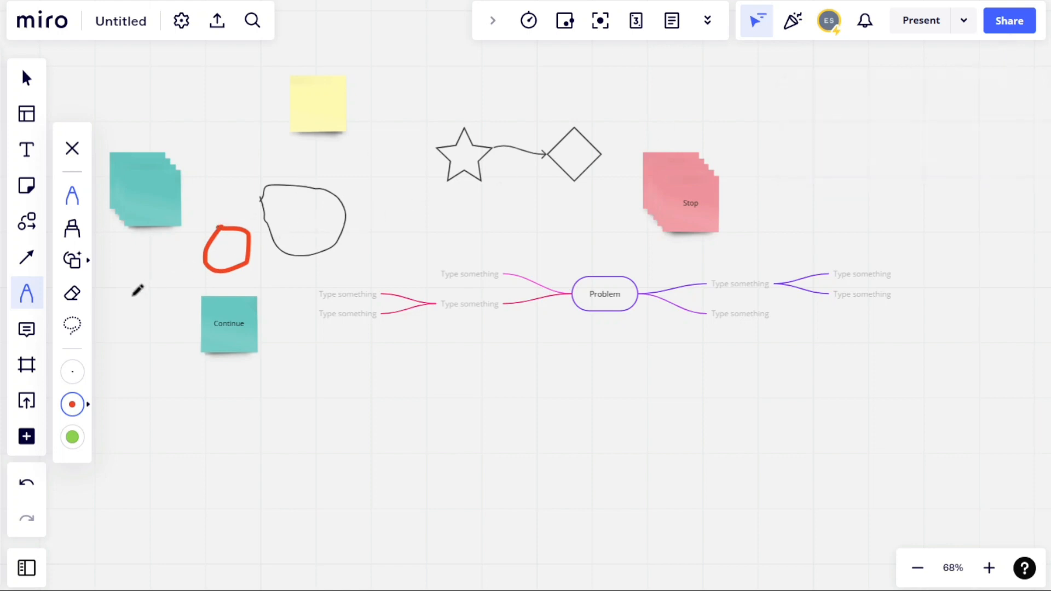
left_click(74, 331)
mouse_move(173, 293)
left_mouse_down()
mouse_move(154, 371)
mouse_move(293, 299)
mouse_move(167, 299)
left_mouse_up()
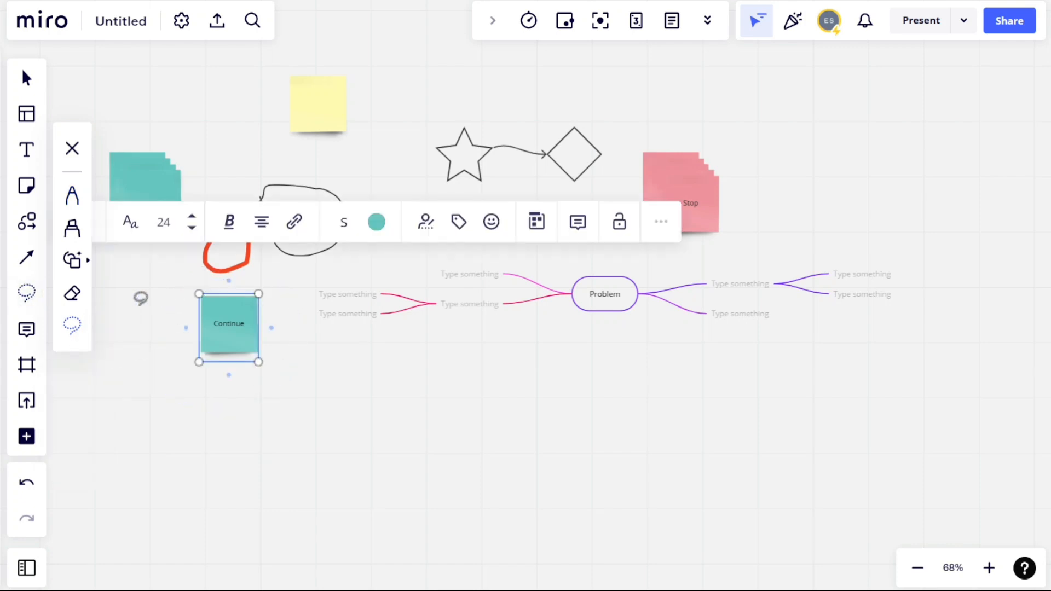
Post the comment "ok" in the empty space below the mind map.
left_click(13, 329)
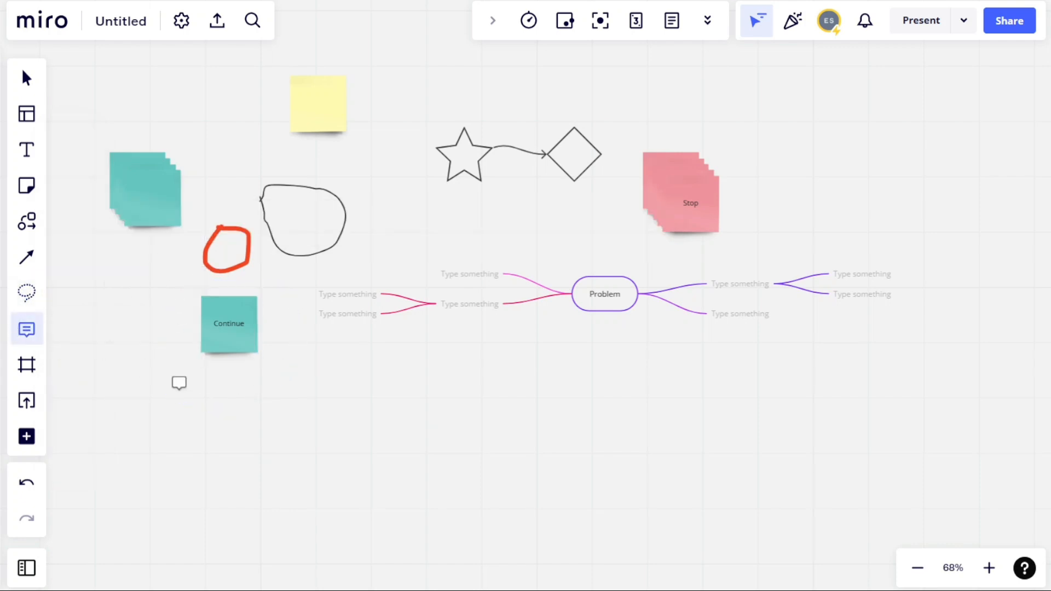
left_click(542, 402)
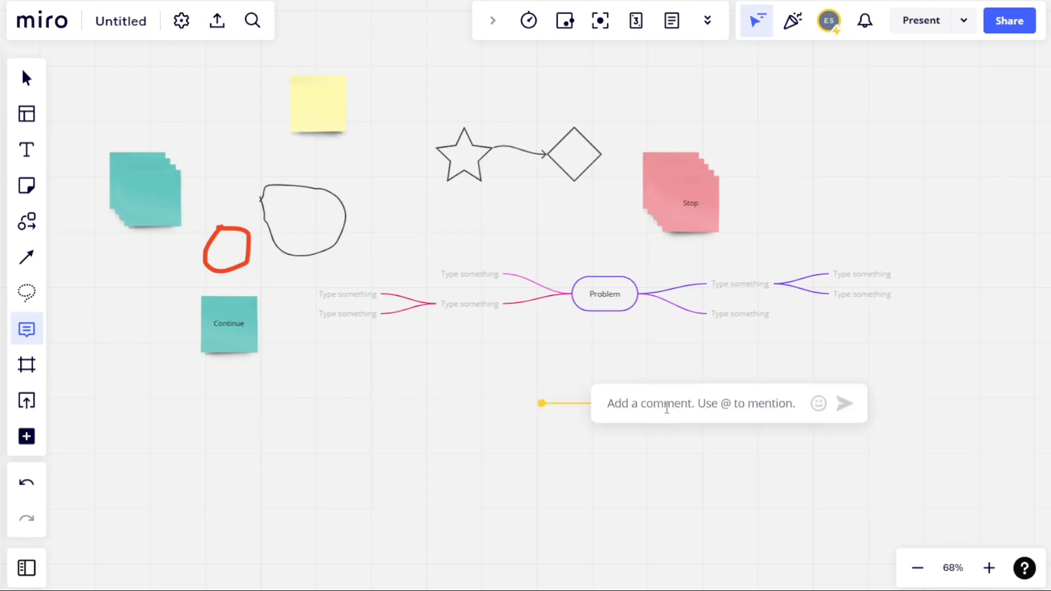
type("ok")
key("Return")
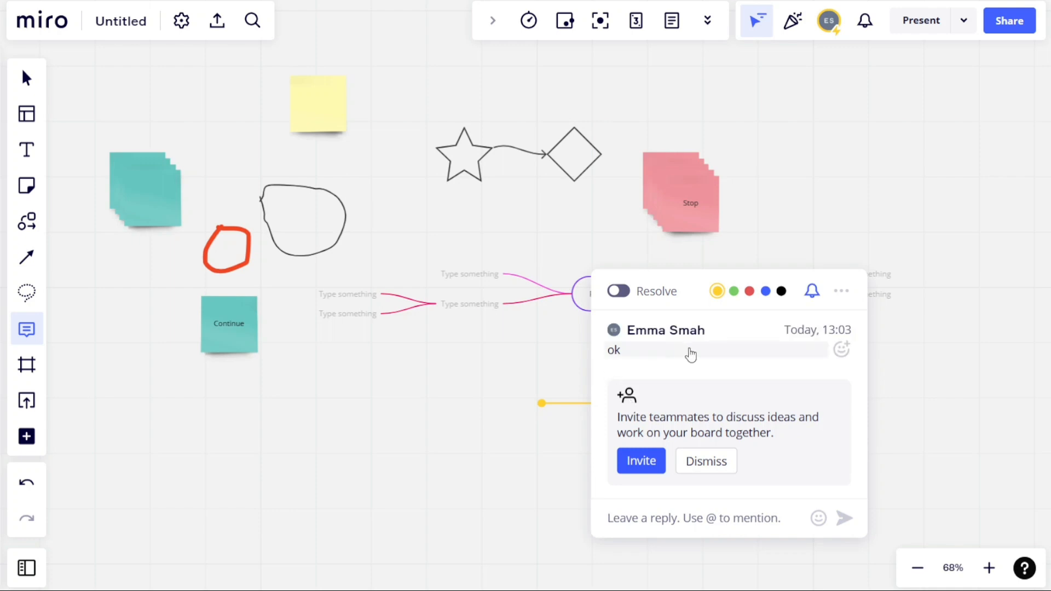
Dismiss the teammate invitation inside the "ok" comment thread and close the thread.
left_click(706, 461)
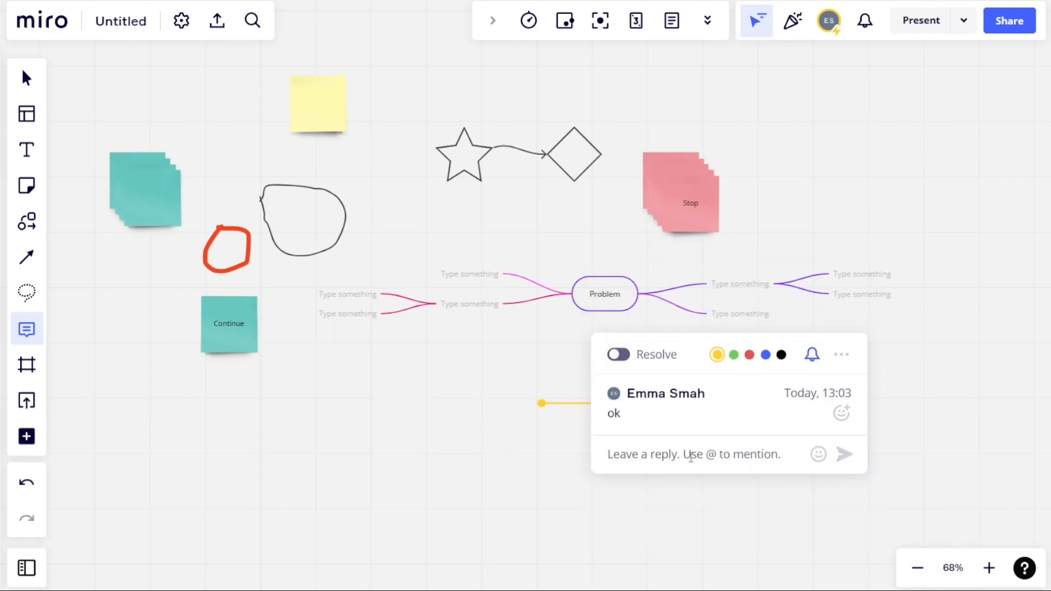
left_click(459, 440)
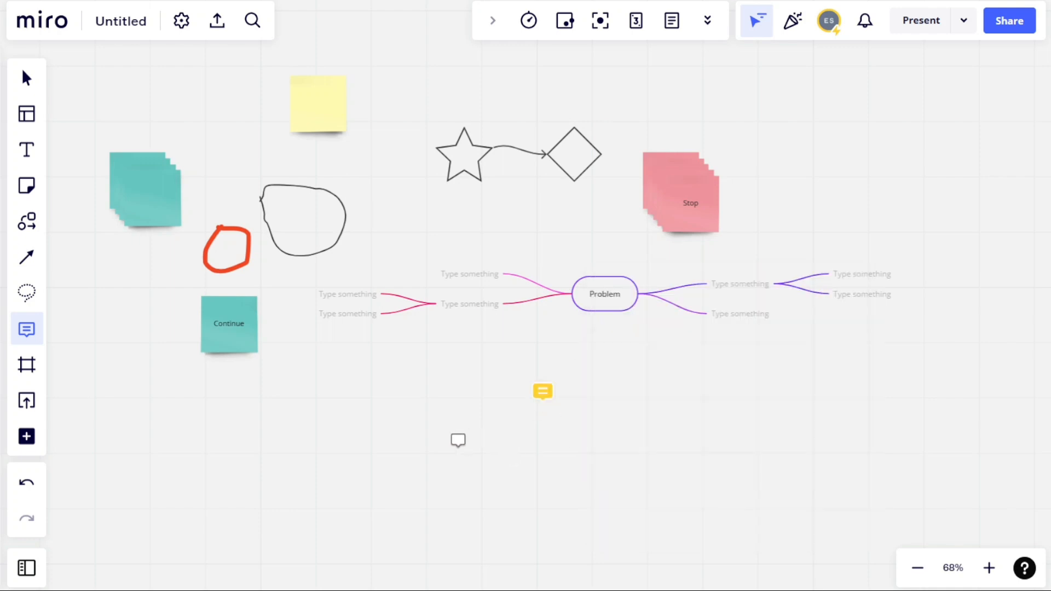
Draw a custom frame enclosing the teal and yellow sticky notes, the star and both pen loops.
left_click(29, 372)
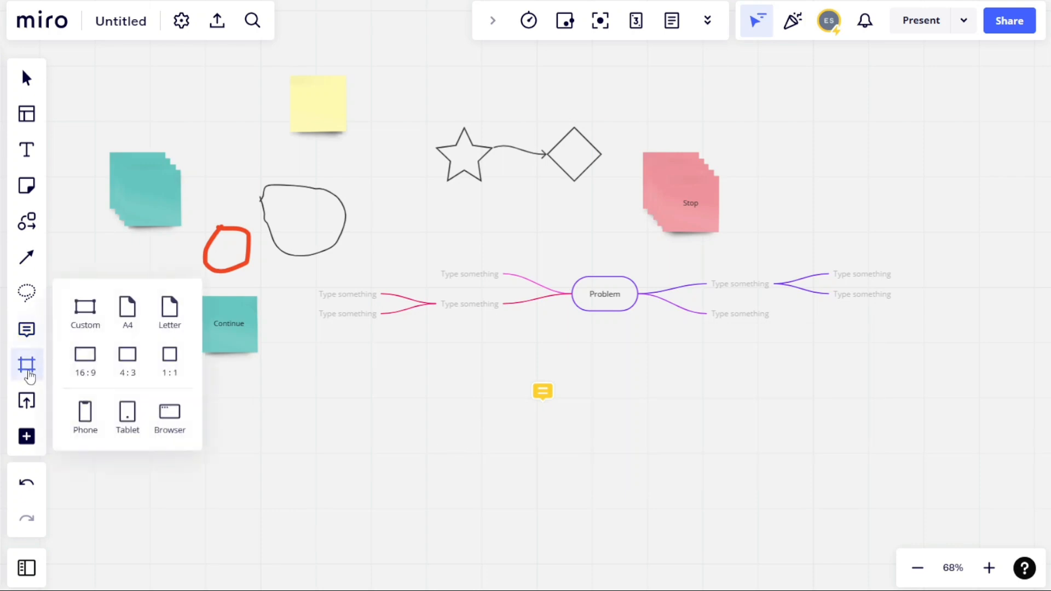
left_click(95, 319)
left_click_drag(508, 258, 302, 169)
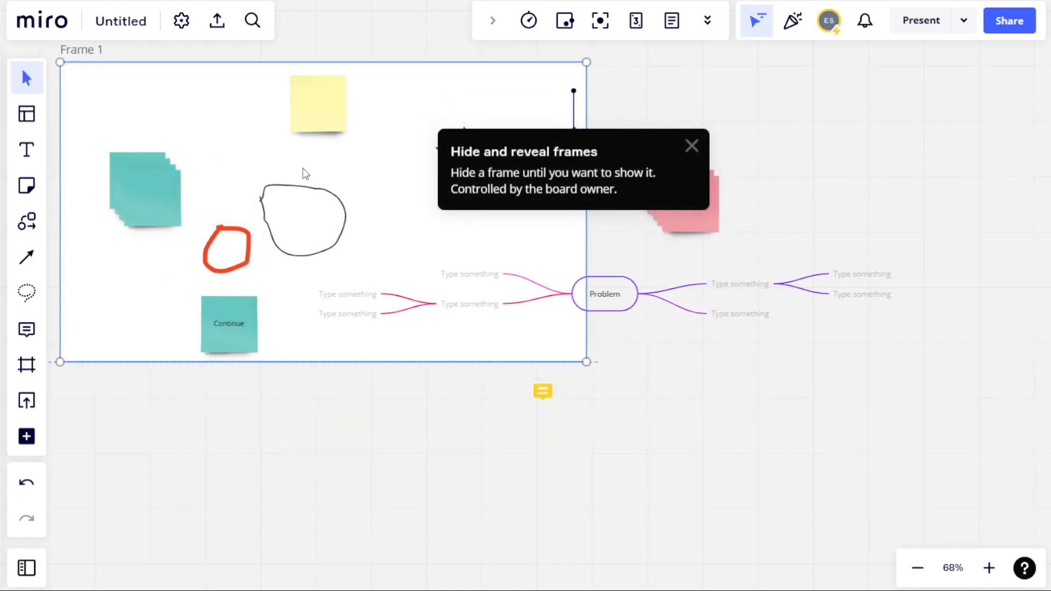
left_click(502, 461)
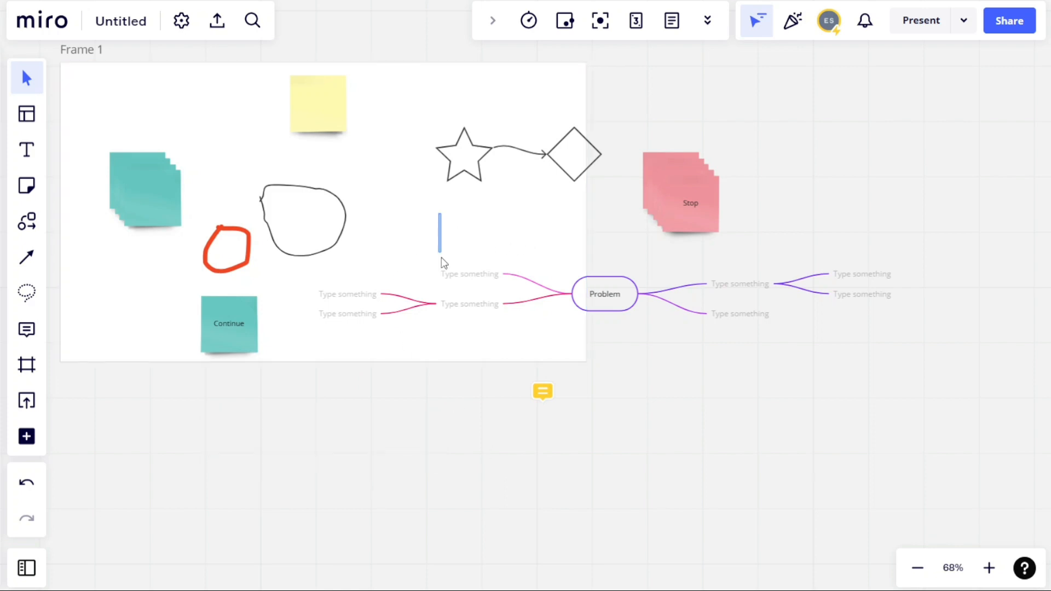
left_click_drag(441, 257, 407, 212)
Add a Browser frame beside the custom frame.
left_click(26, 365)
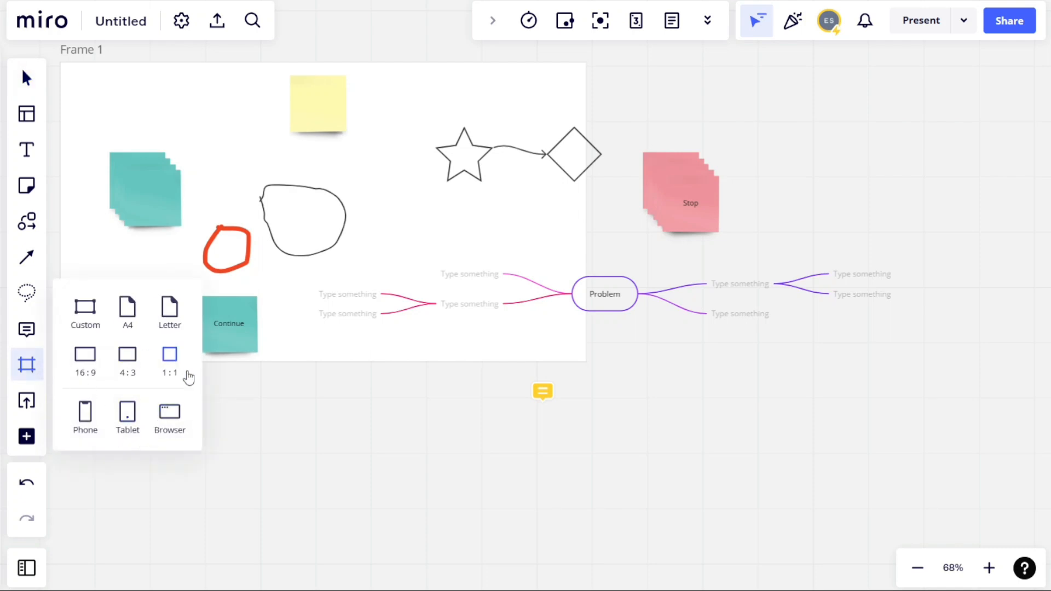
left_click(160, 429)
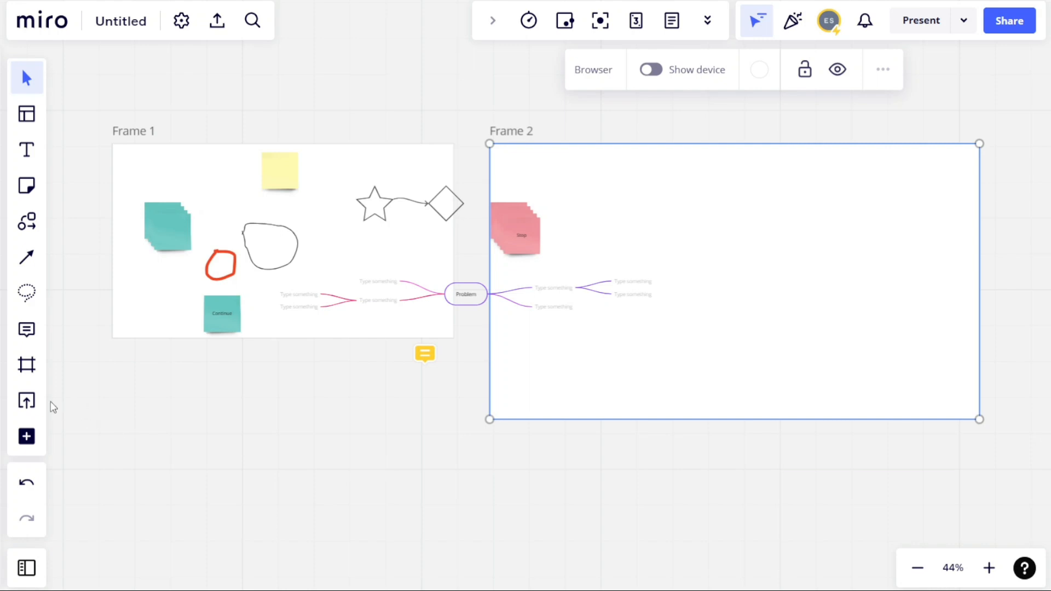
Look over the upload sources and available apps, and place a new table below the first frame.
left_click(26, 402)
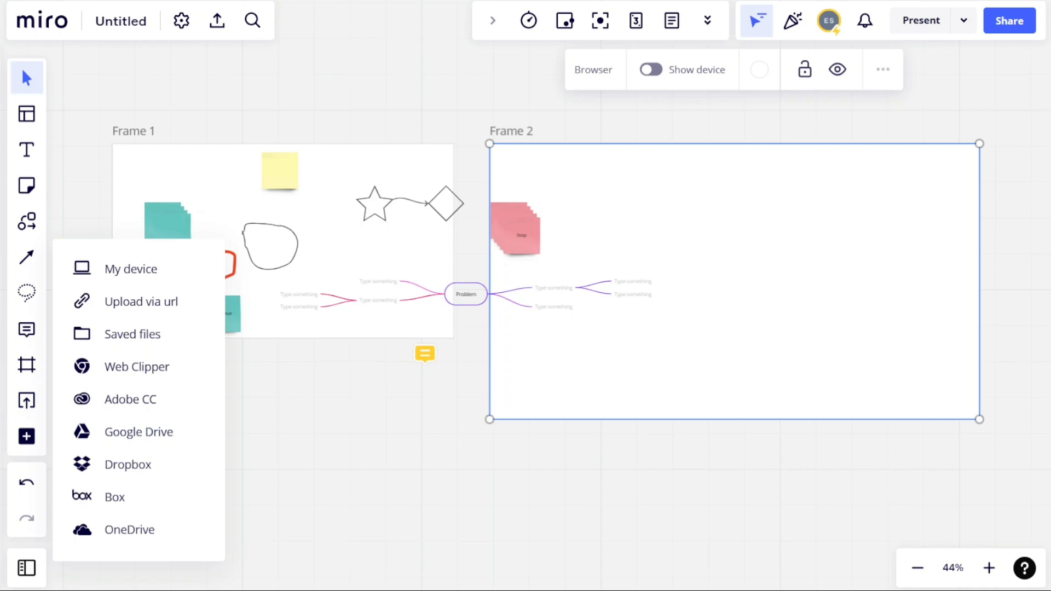
left_click(27, 436)
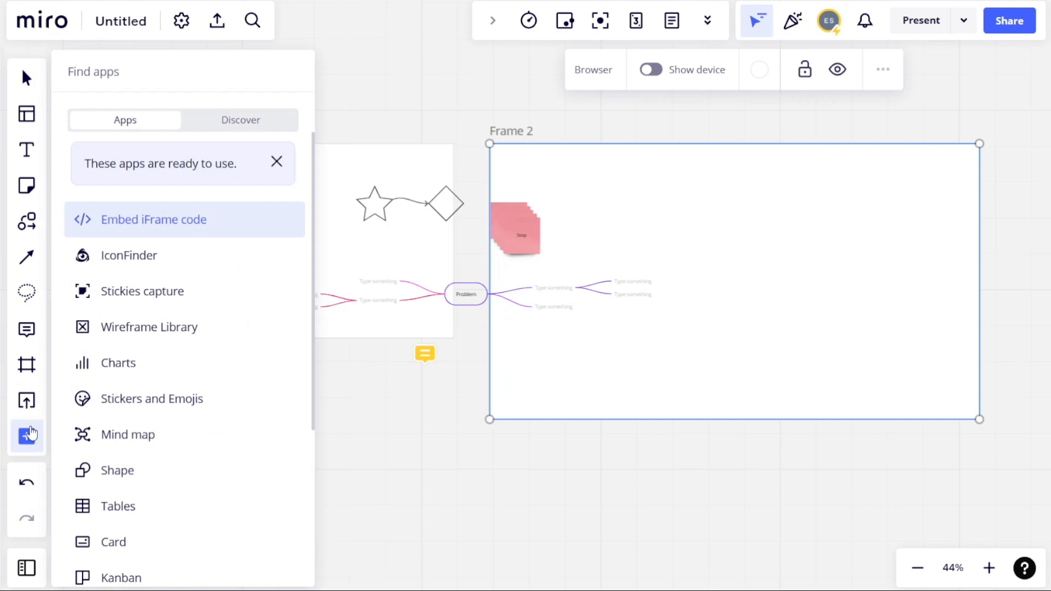
left_click(127, 509)
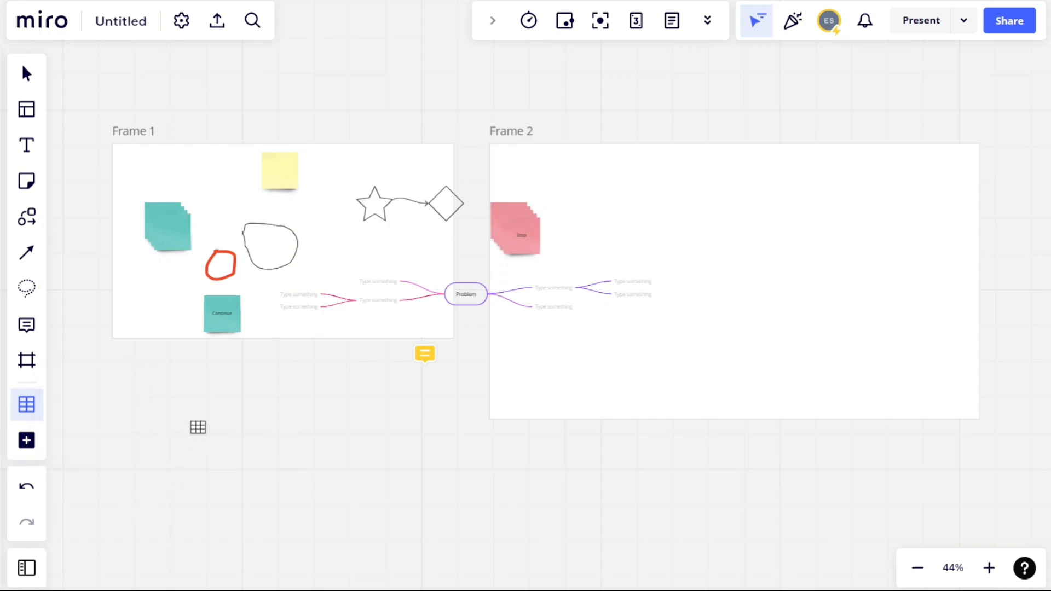
left_click(198, 427)
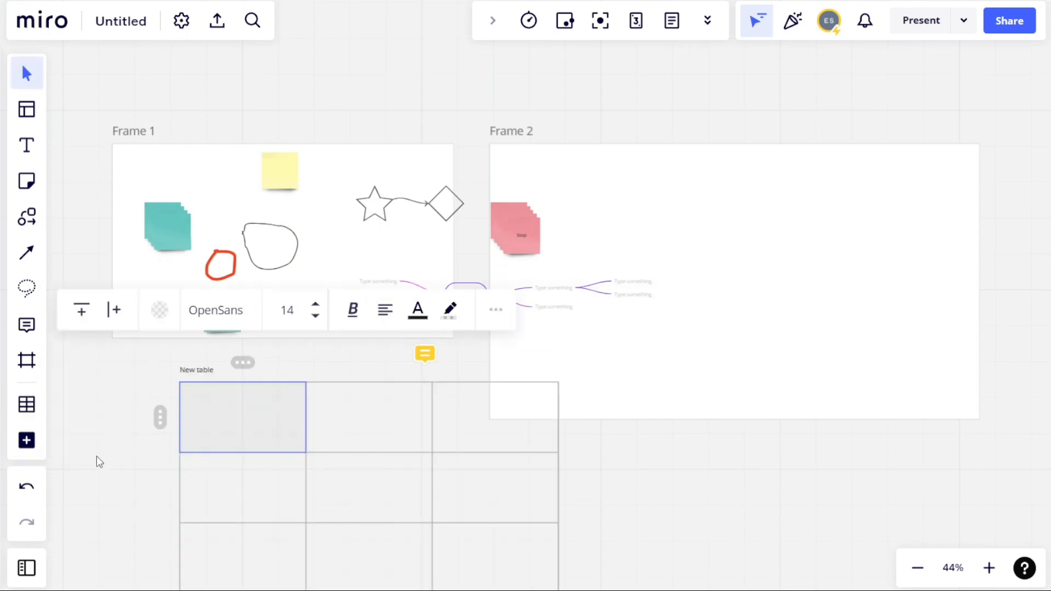
Undo repeatedly until only the teal and pink sticky note stacks and the Continue note are left on the board.
left_click(24, 490)
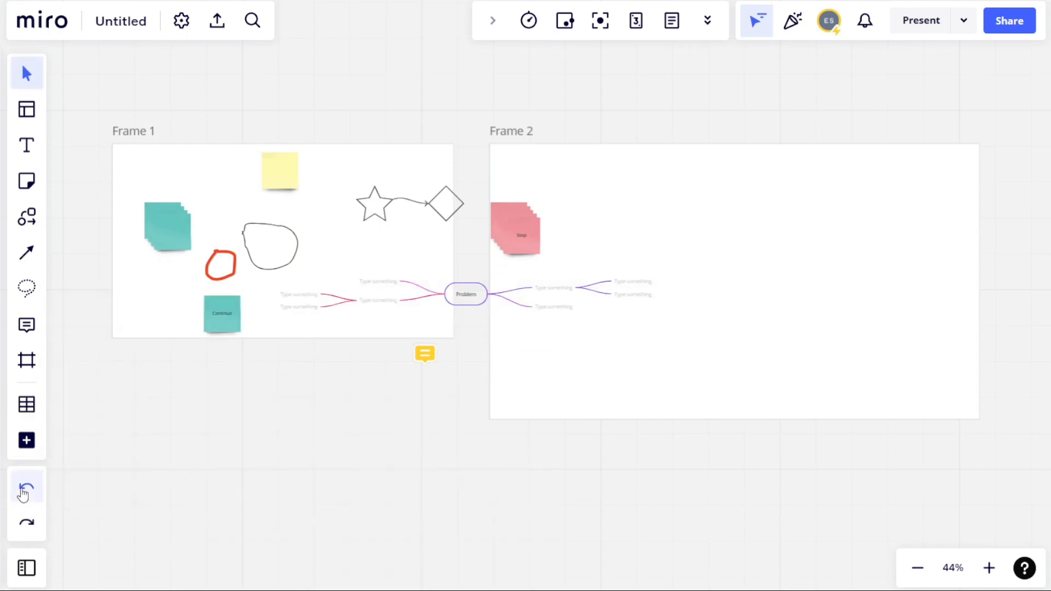
left_click(23, 493)
left_click(23, 495)
left_click(23, 495)
left_click(23, 495)
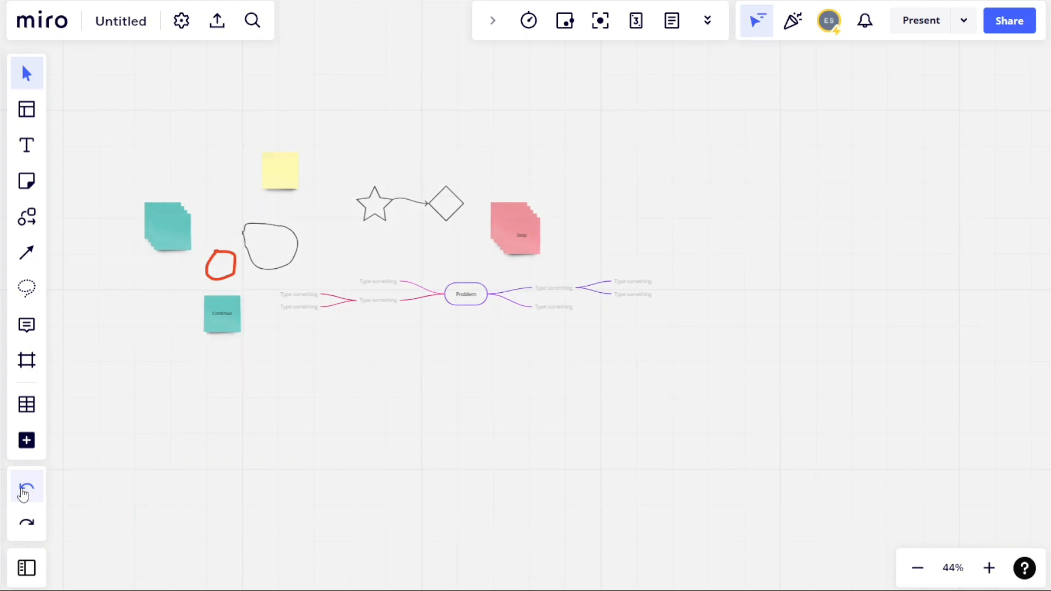
left_click(23, 494)
left_click(23, 494)
left_click(23, 495)
left_click(23, 494)
left_click(23, 494)
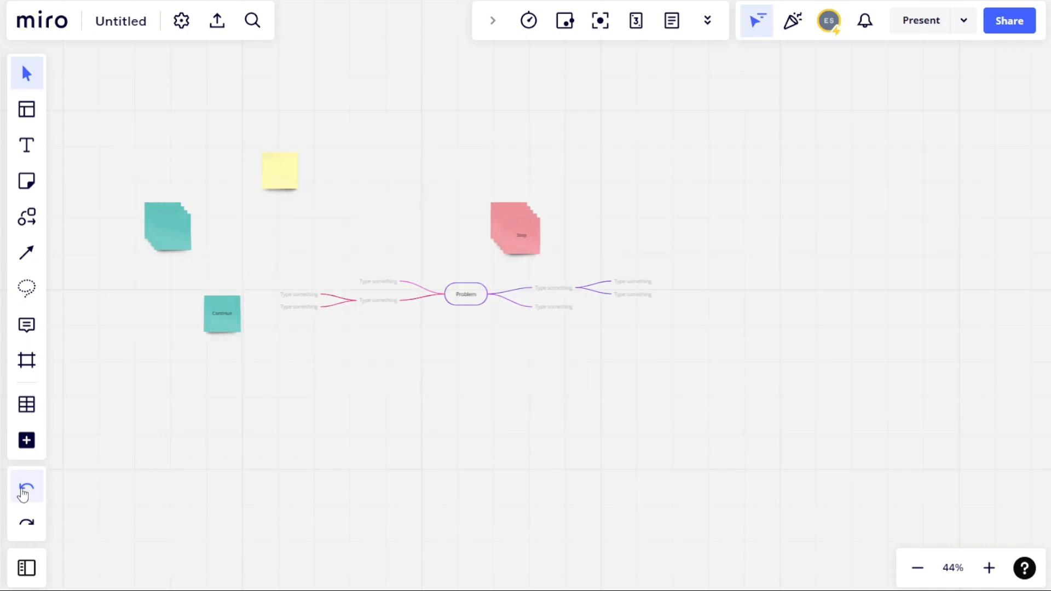
left_click(23, 494)
left_click(23, 494)
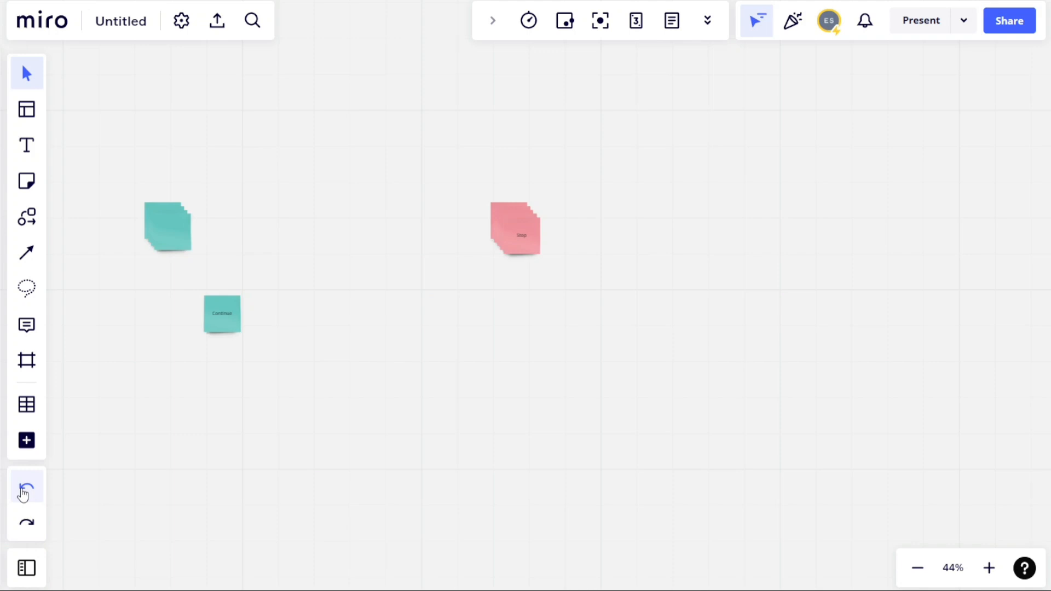
Look at the board's frames overview and comments list, and close them again.
scroll(336, 211, "up", 3)
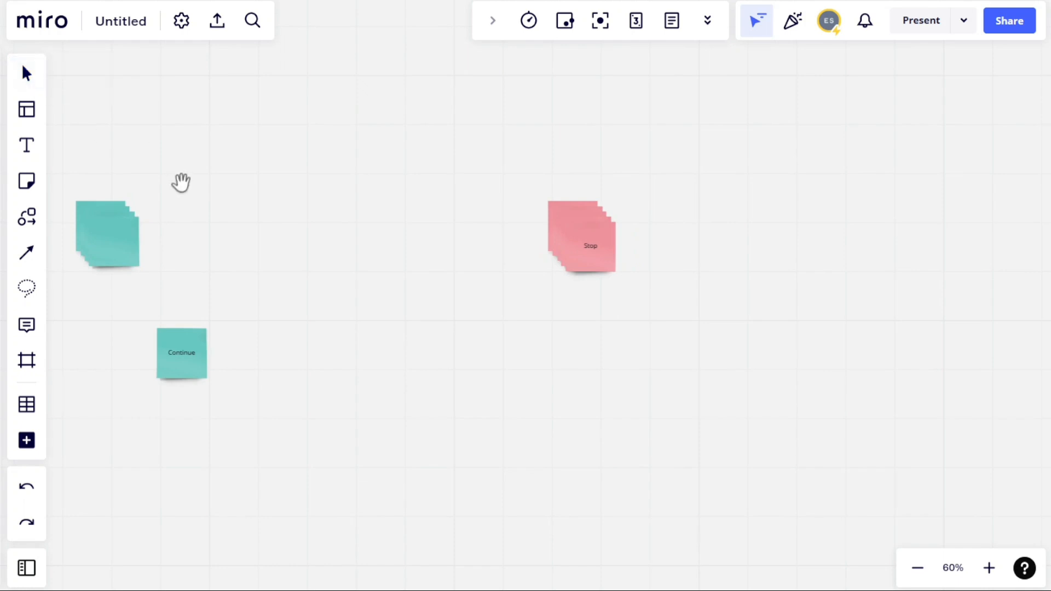
left_click_drag(181, 181, 301, 193)
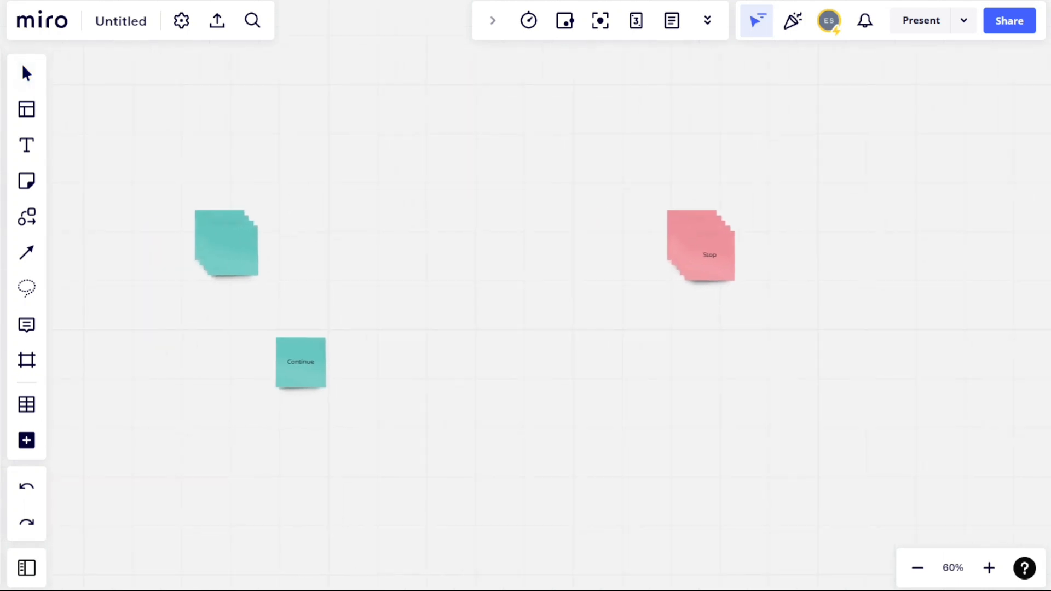
left_click(22, 574)
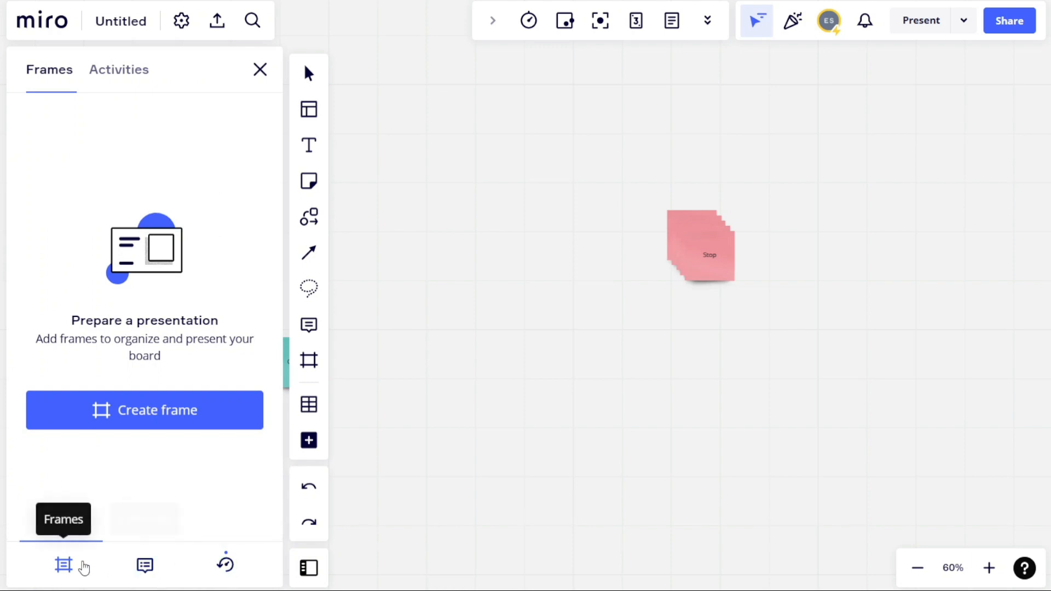
left_click(145, 565)
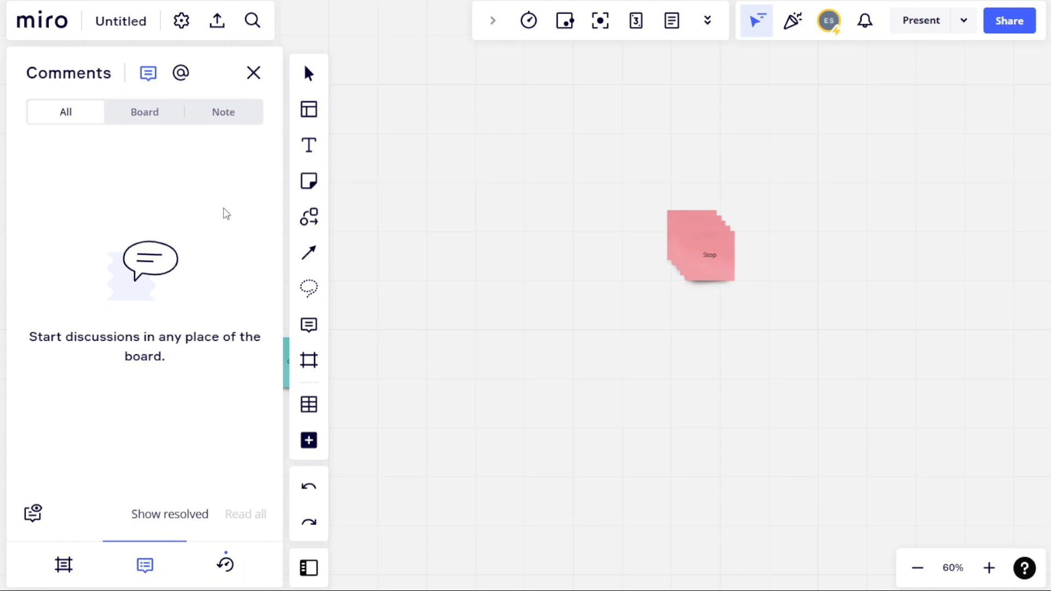
left_click(253, 73)
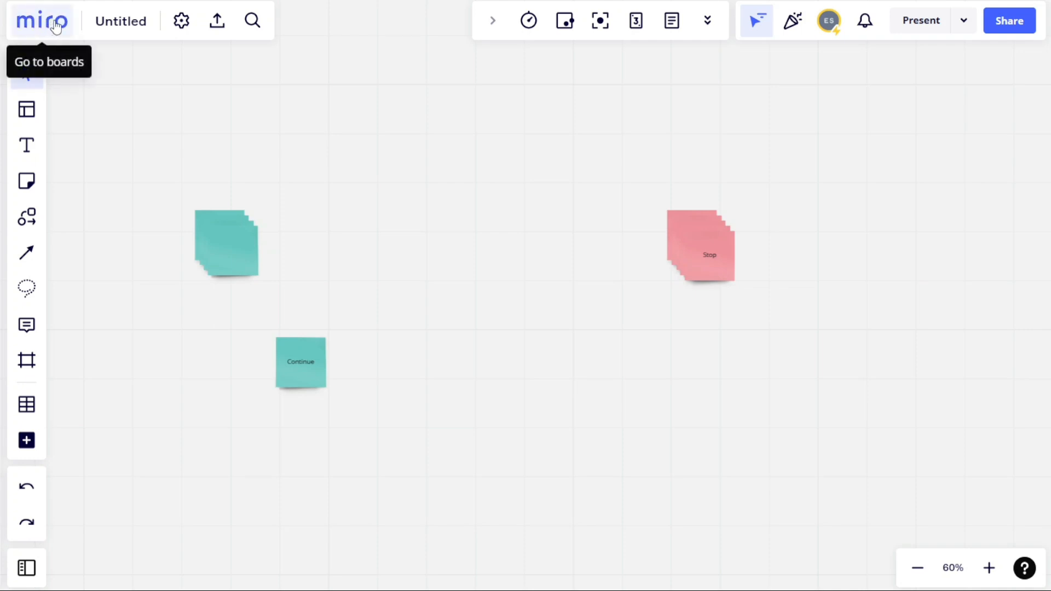
View the Untitled board's details and its settings options.
left_click(117, 31)
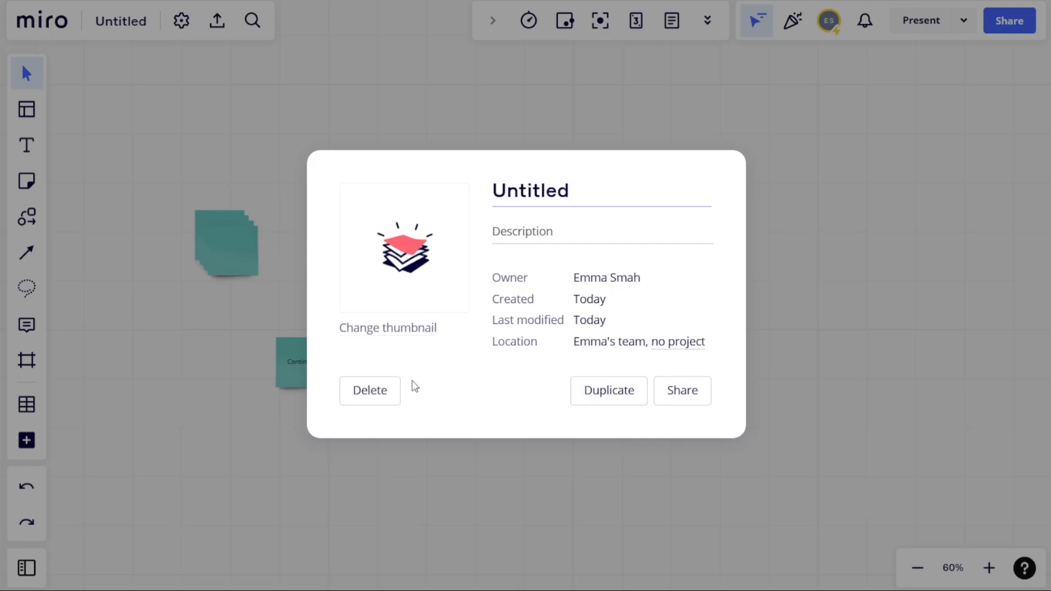
left_click(498, 514)
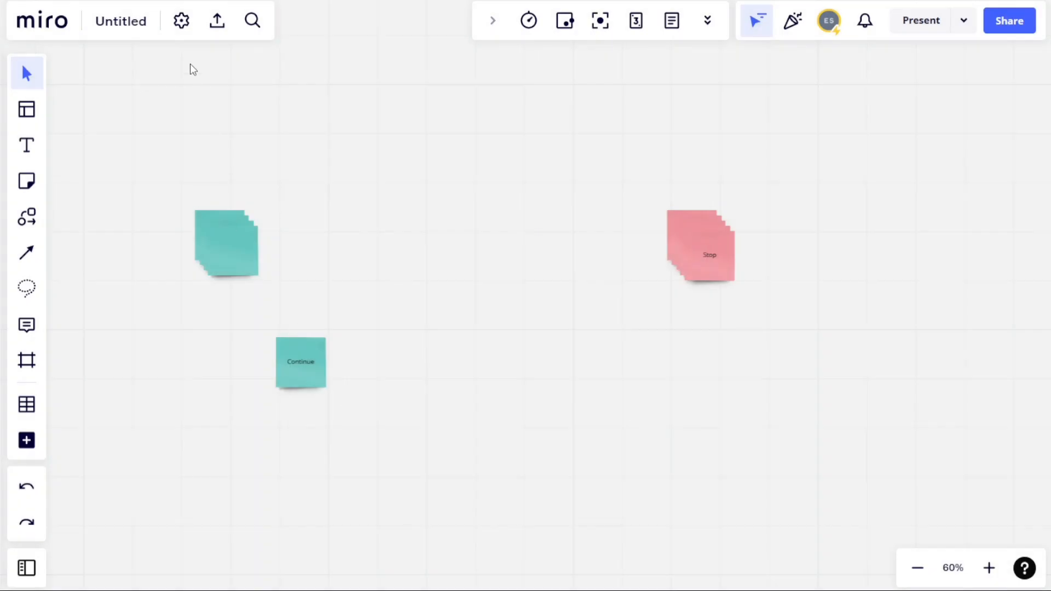
left_click(183, 27)
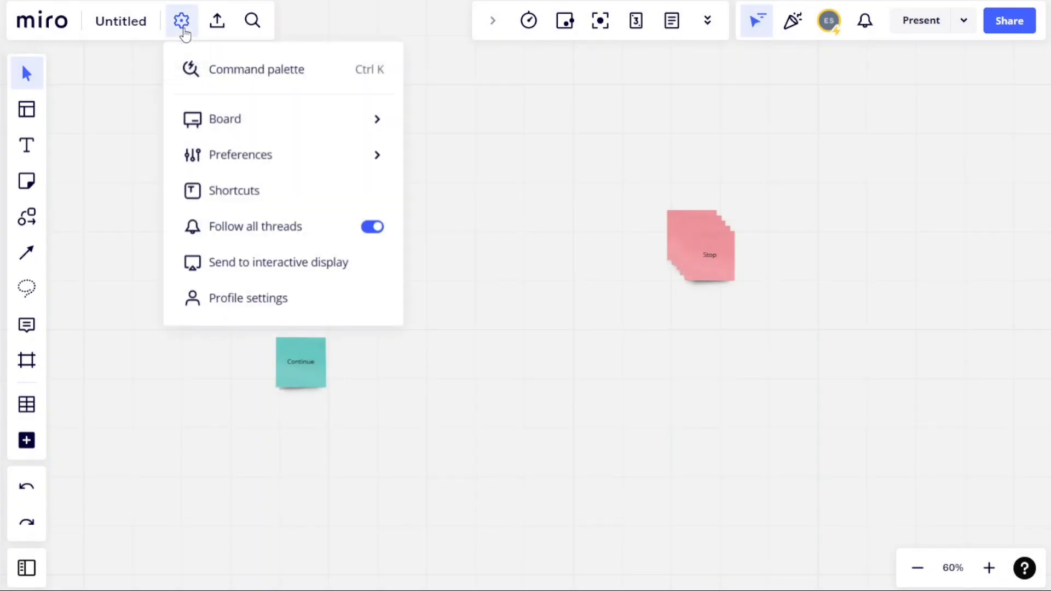
View the board's export options and the content search.
left_click(216, 23)
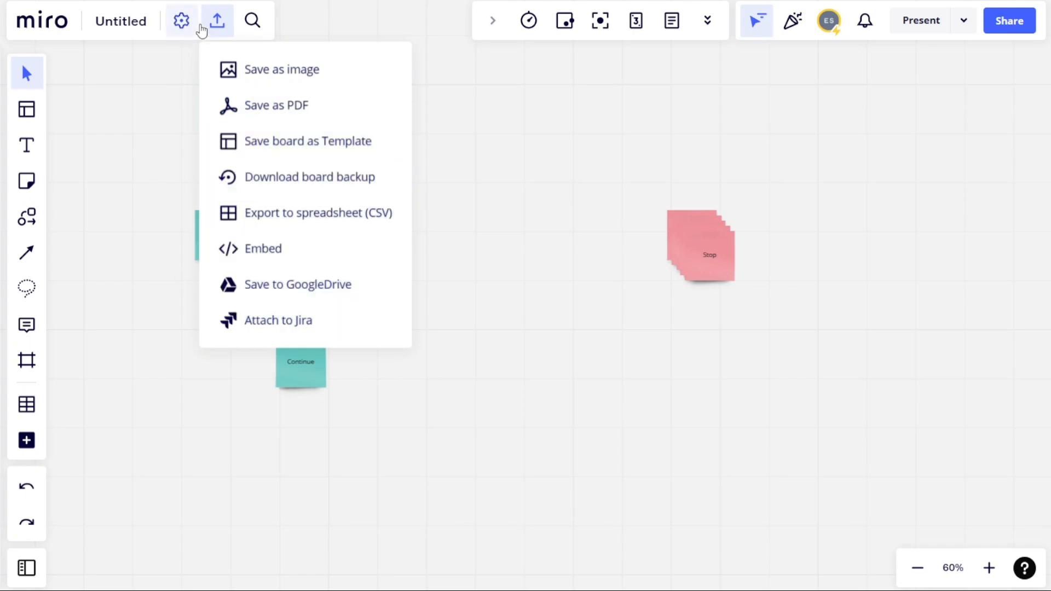
left_click(251, 24)
left_click(251, 26)
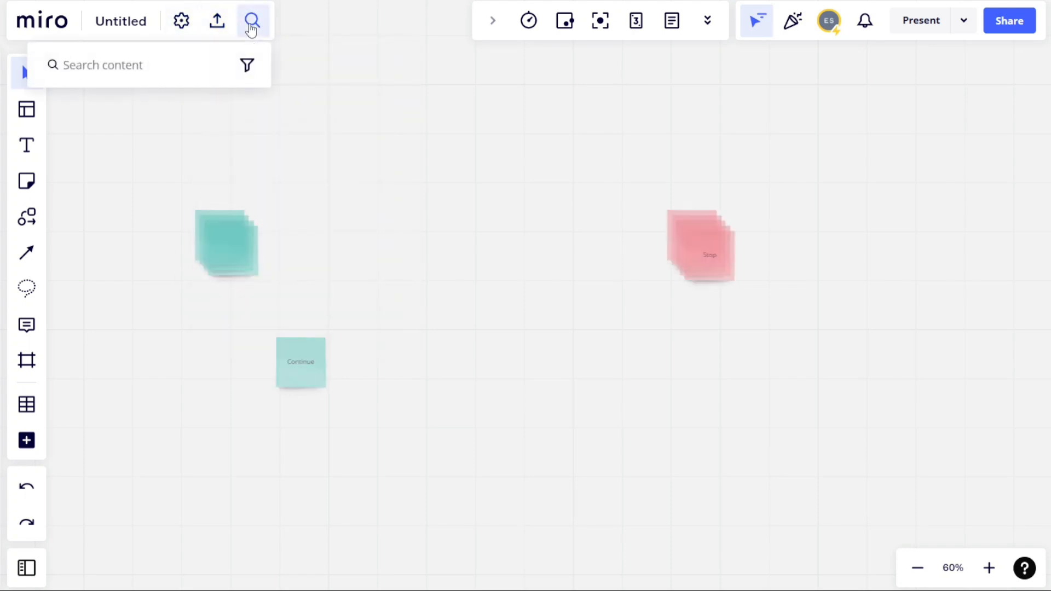
left_click(359, 100)
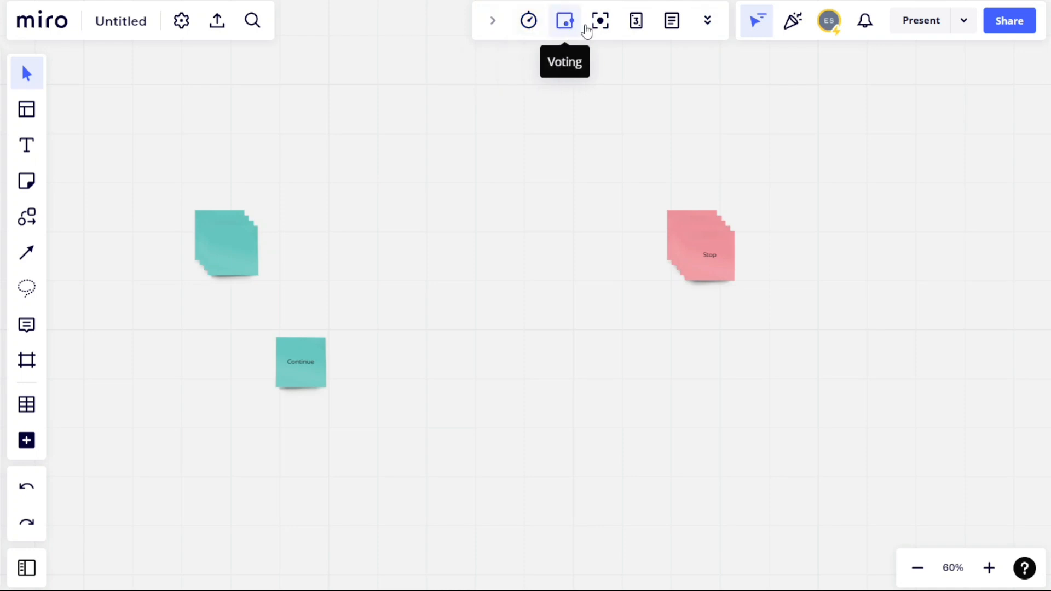
View the additional collaboration apps and toggle the display of collaborators' cursors off and on again.
left_click(706, 29)
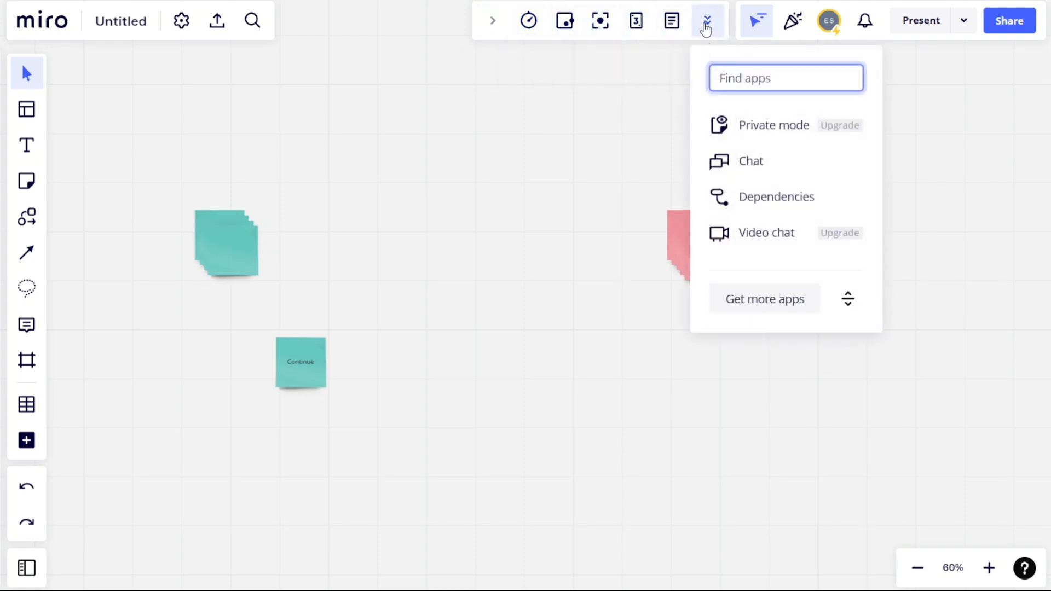
left_click(706, 29)
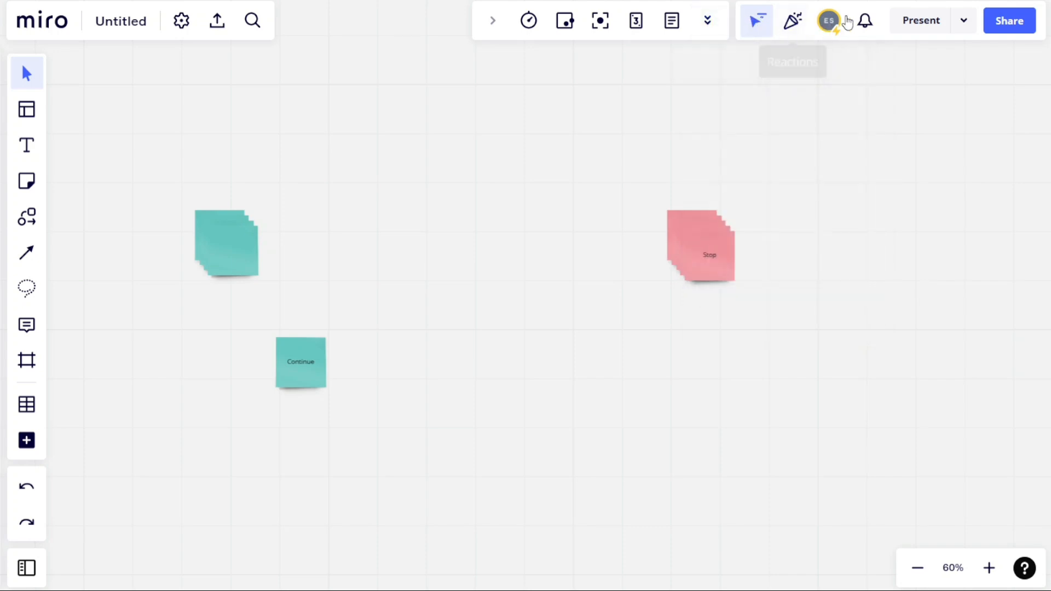
left_click(758, 25)
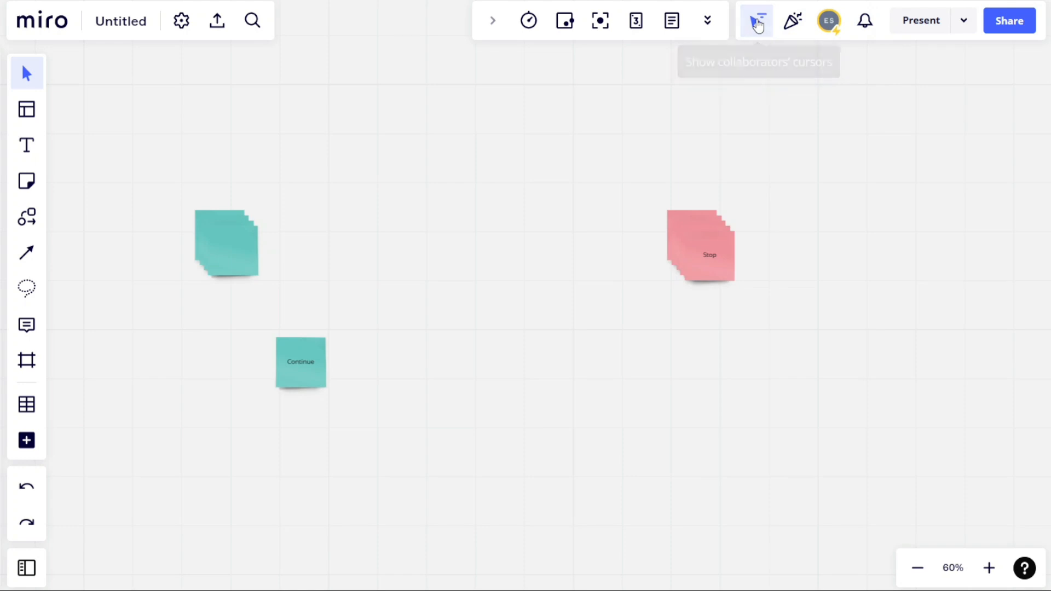
left_click(757, 25)
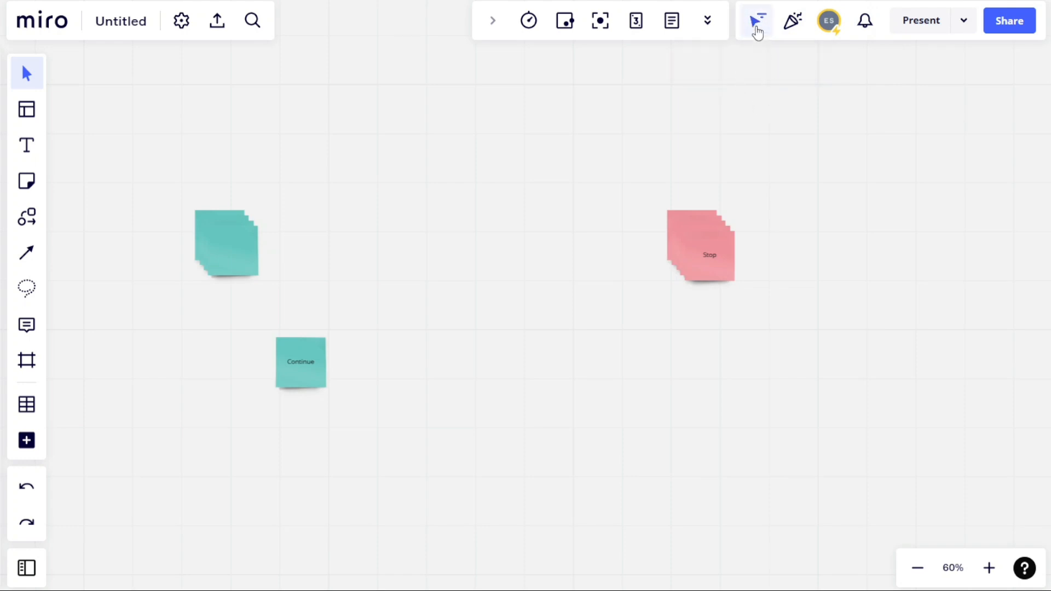
Send a "Love it" heart reaction on the board and close the reactions.
left_click(792, 27)
left_click(835, 72)
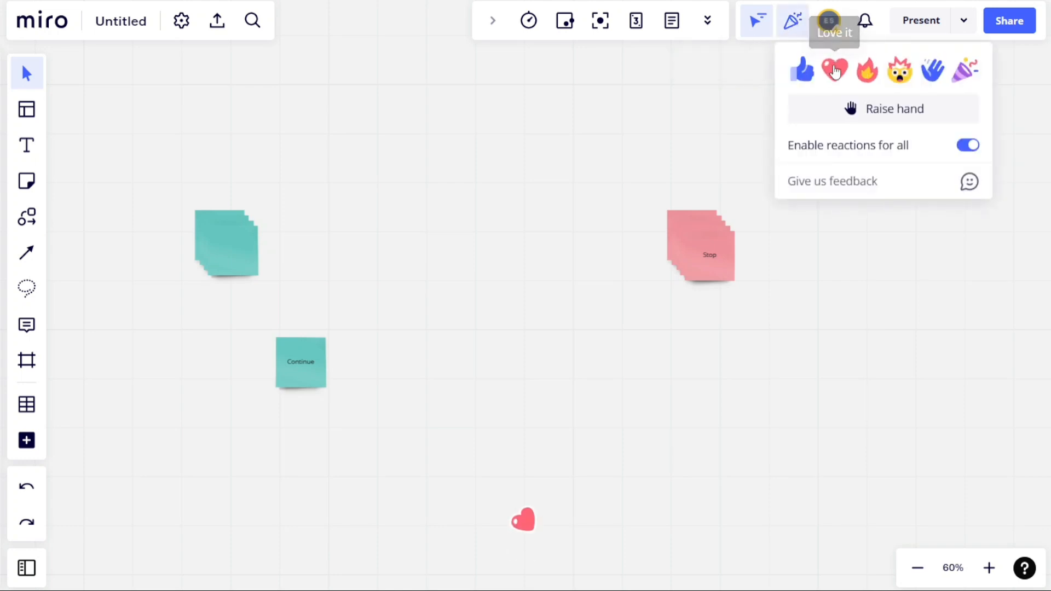
left_click(915, 310)
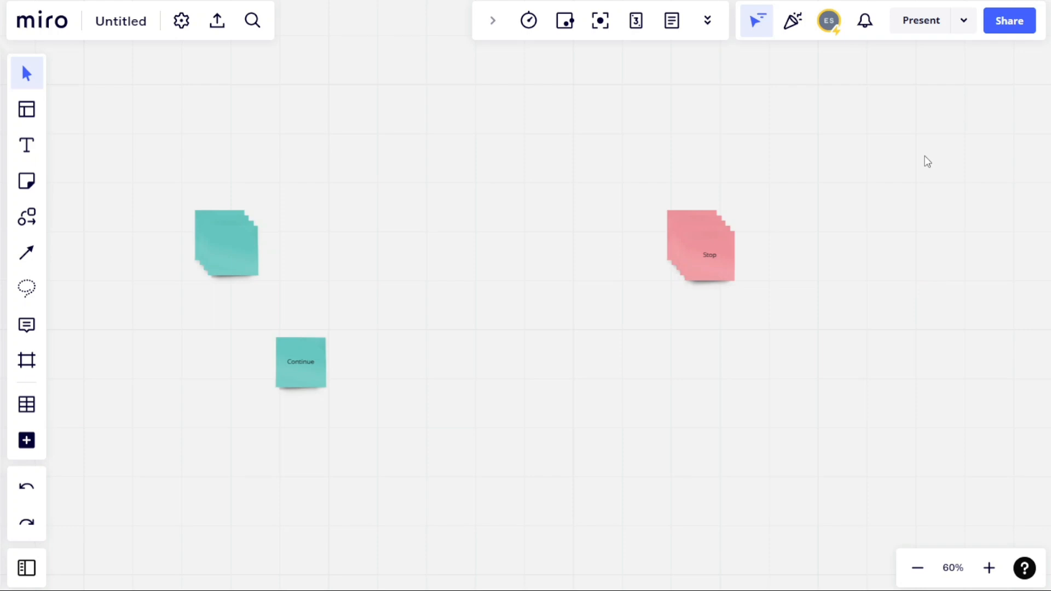
Skip naming the board and examine its sharing settings, including the access levels for anyone with the link.
left_click(1010, 20)
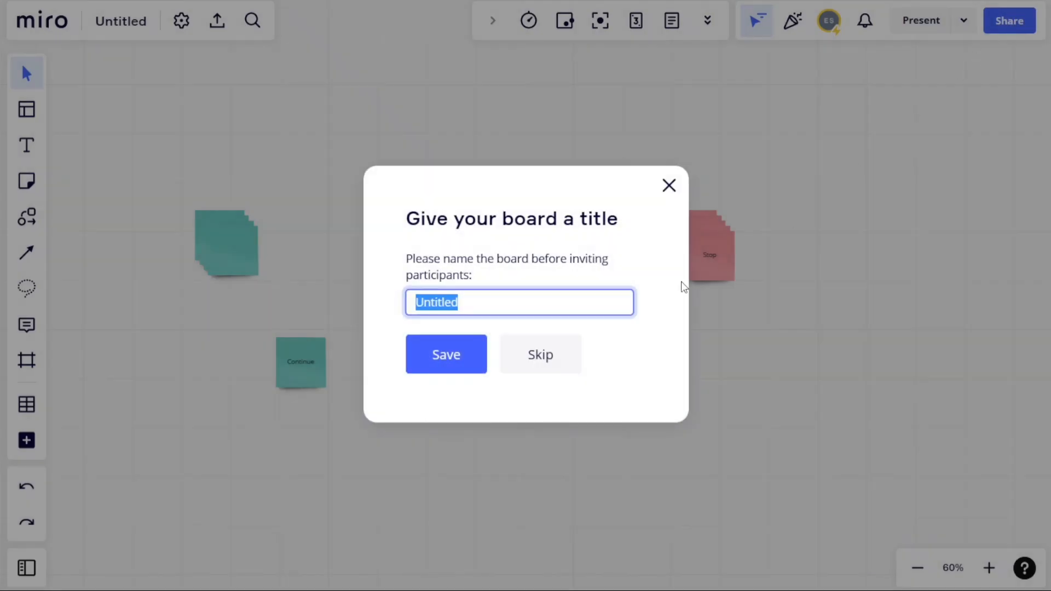
left_click(559, 371)
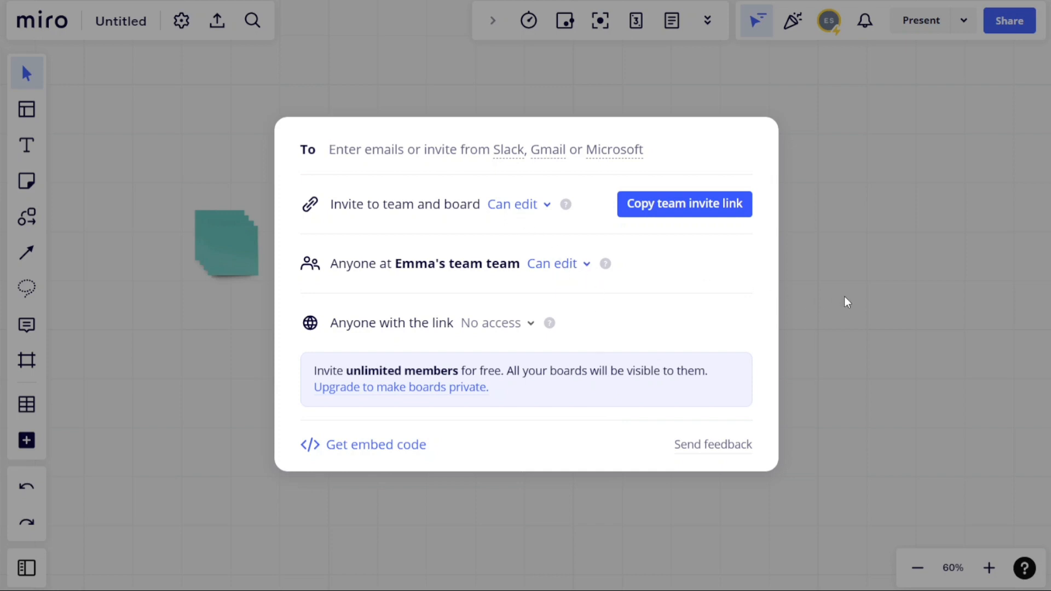
left_click(531, 324)
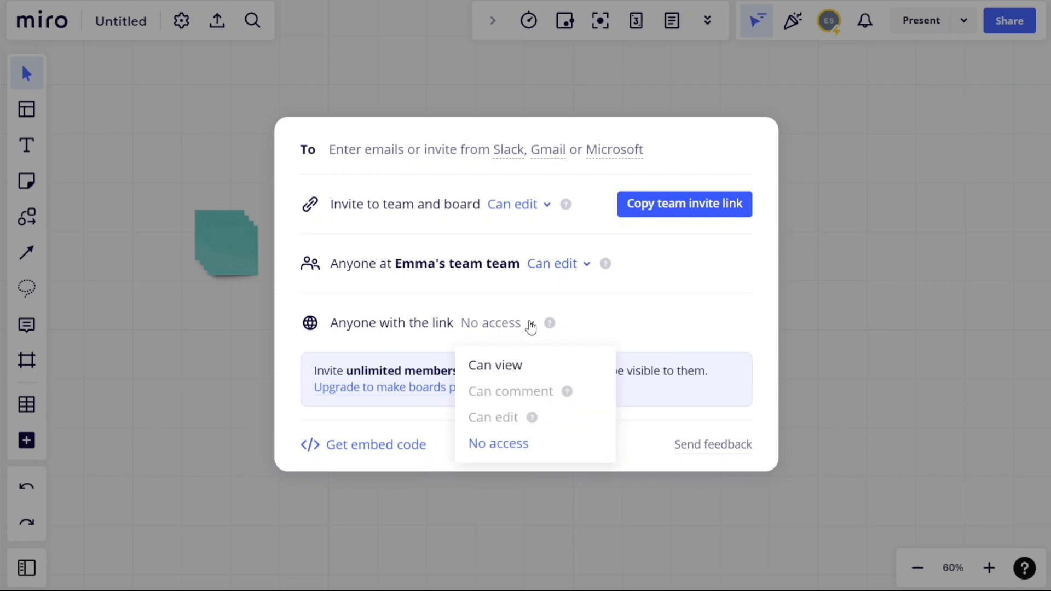
left_click(530, 326)
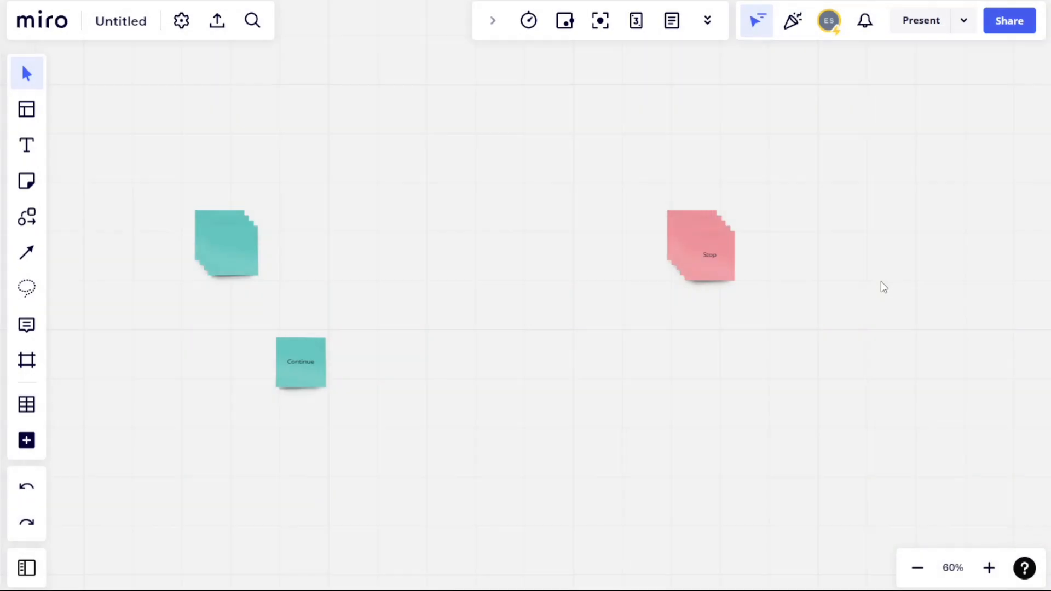